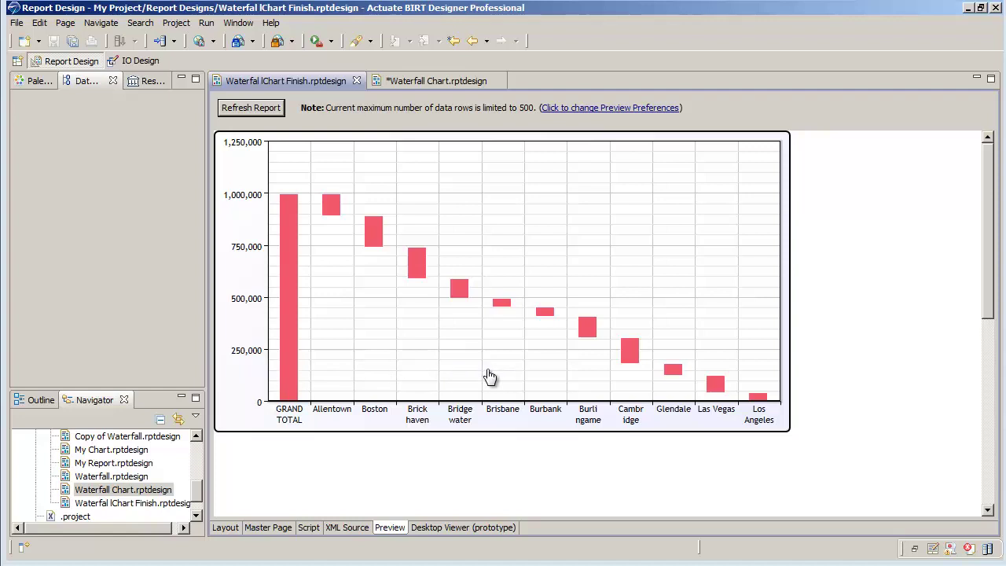
- Switch from the finished report's preview to the blank Waterfall Chart.rptdesign layout
left_click(414, 80)
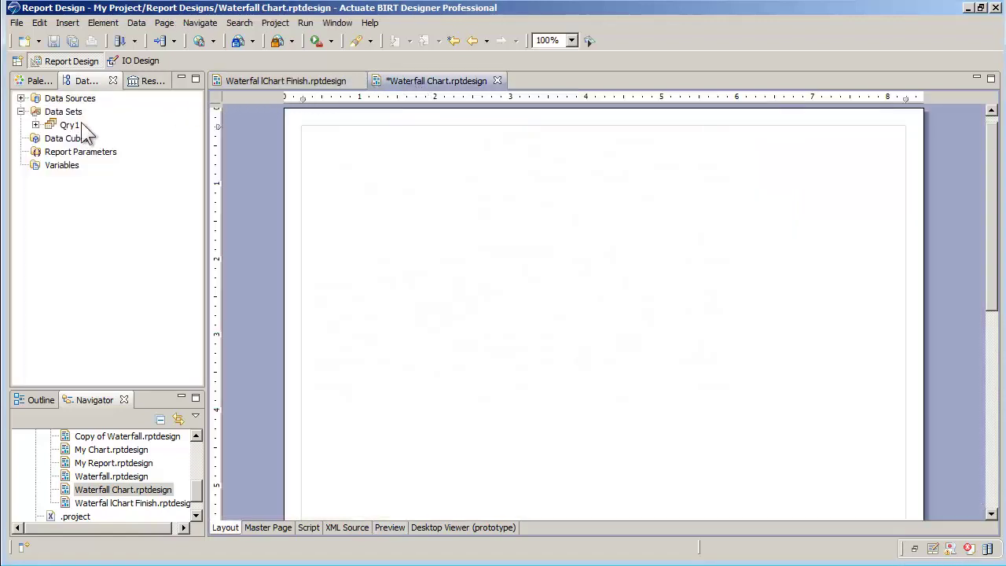
- Review the Qry1 data set's 12 result rows with SORTKEY, CATEGORY, SERIES2 and SERIES1 columns
double_click(55, 128)
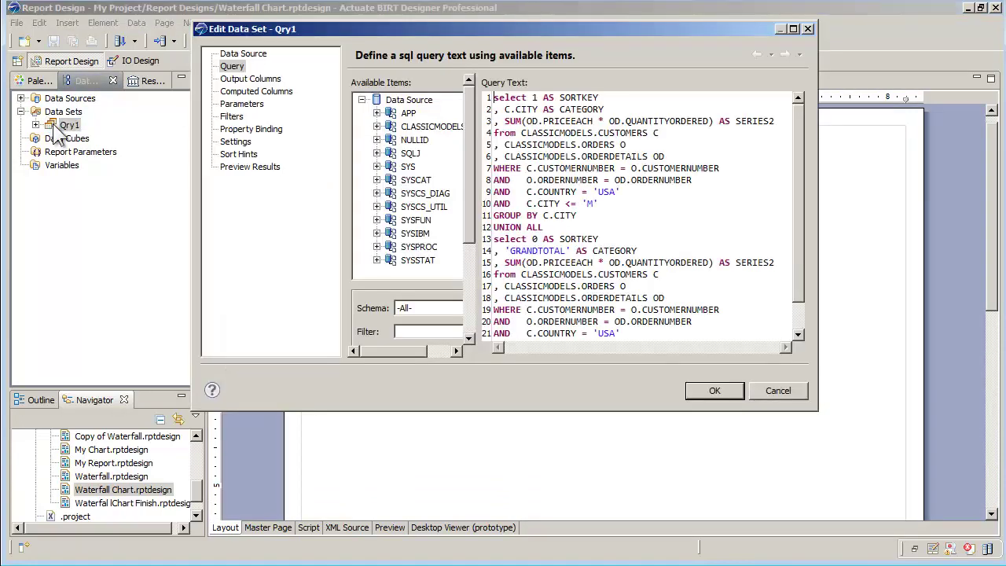
left_click(243, 167)
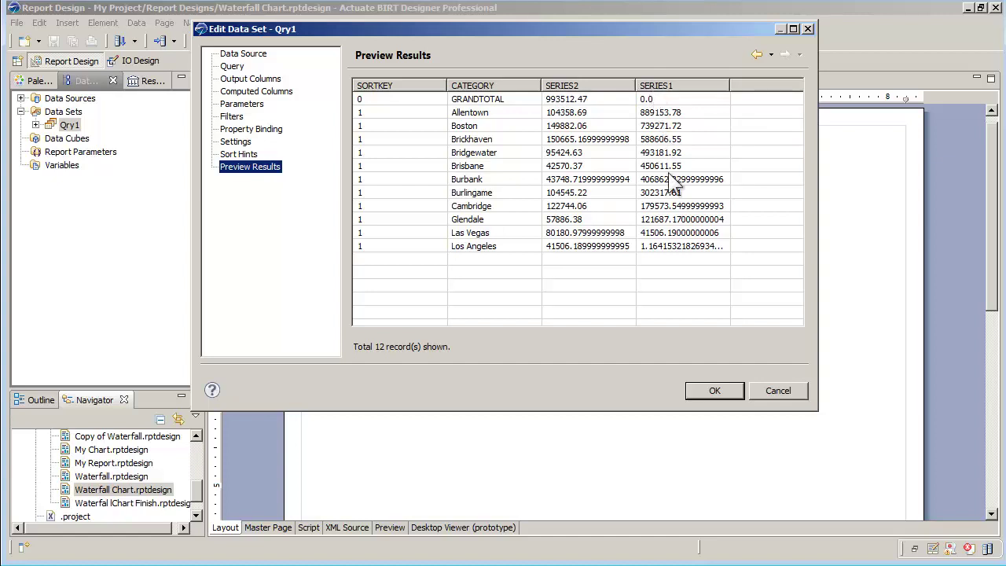
left_click(701, 389)
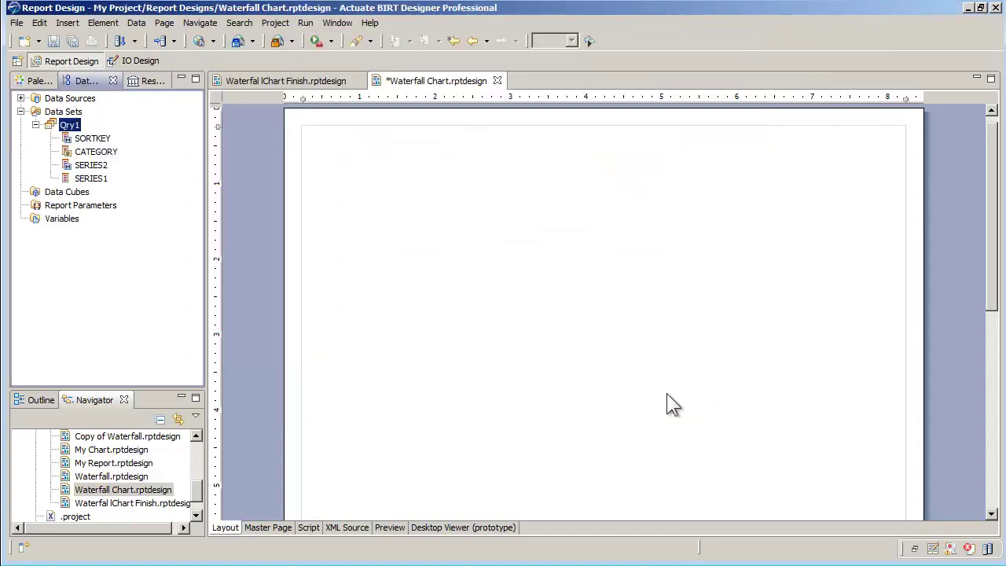
left_click(308, 527)
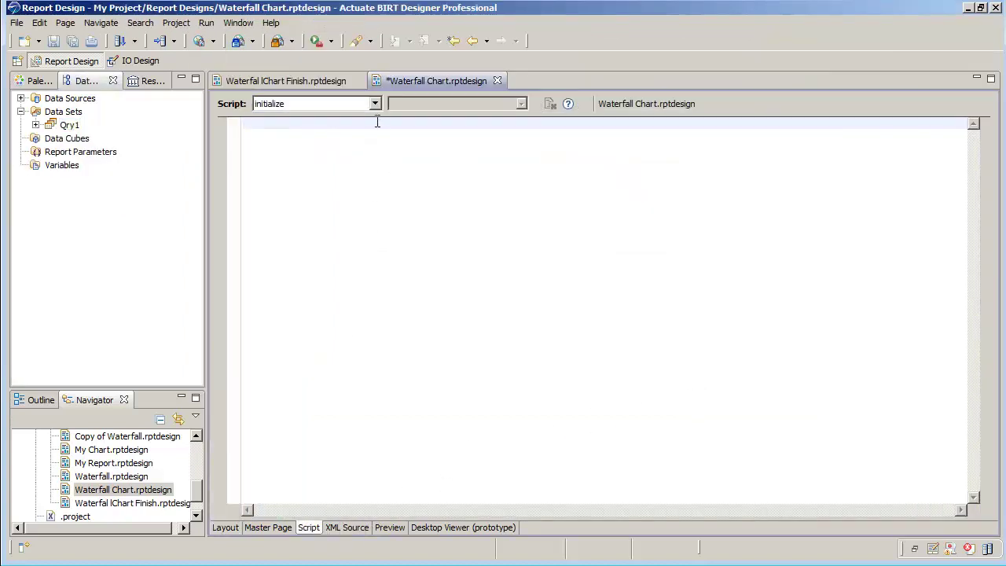
left_click(69, 126)
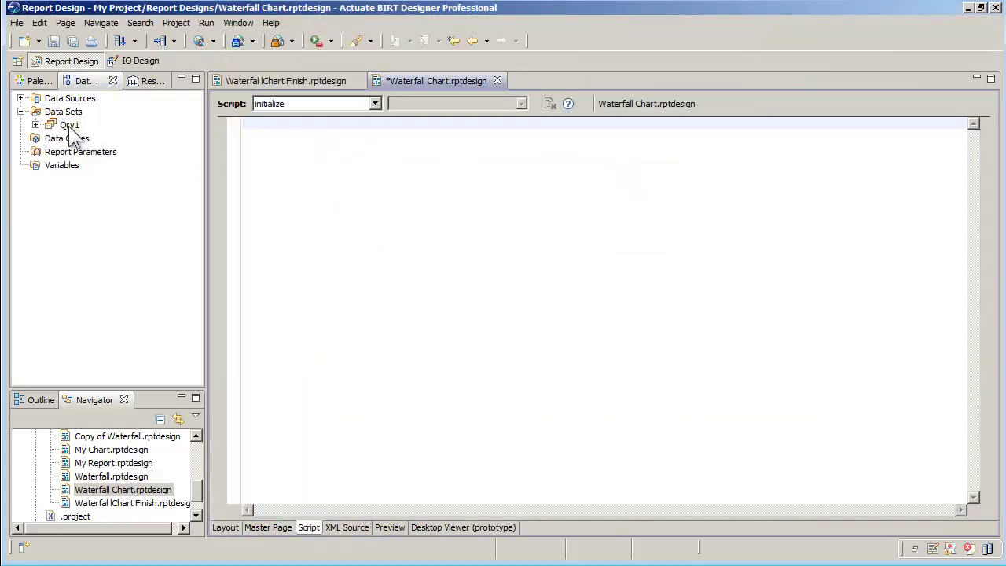
left_click(375, 103)
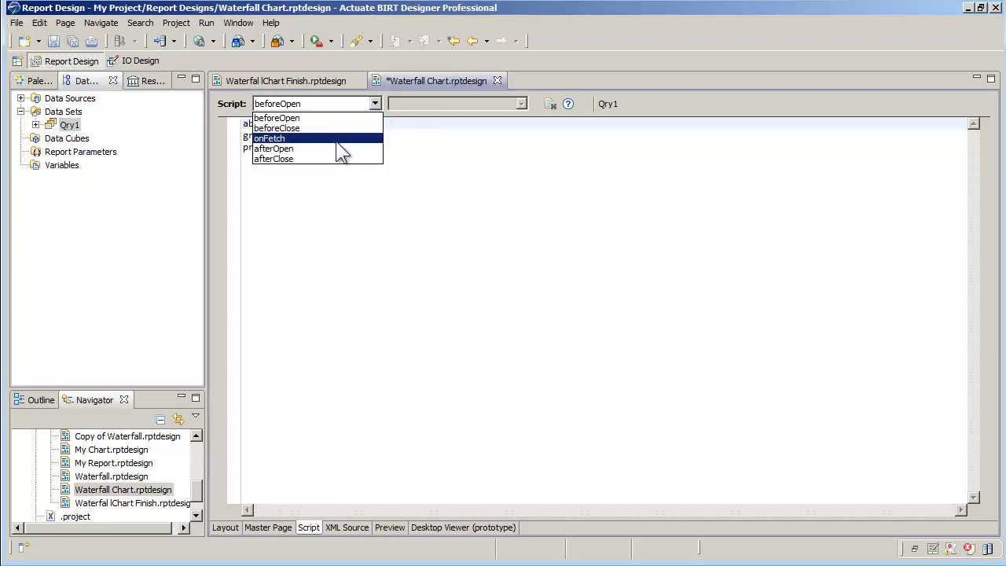
left_click(338, 143)
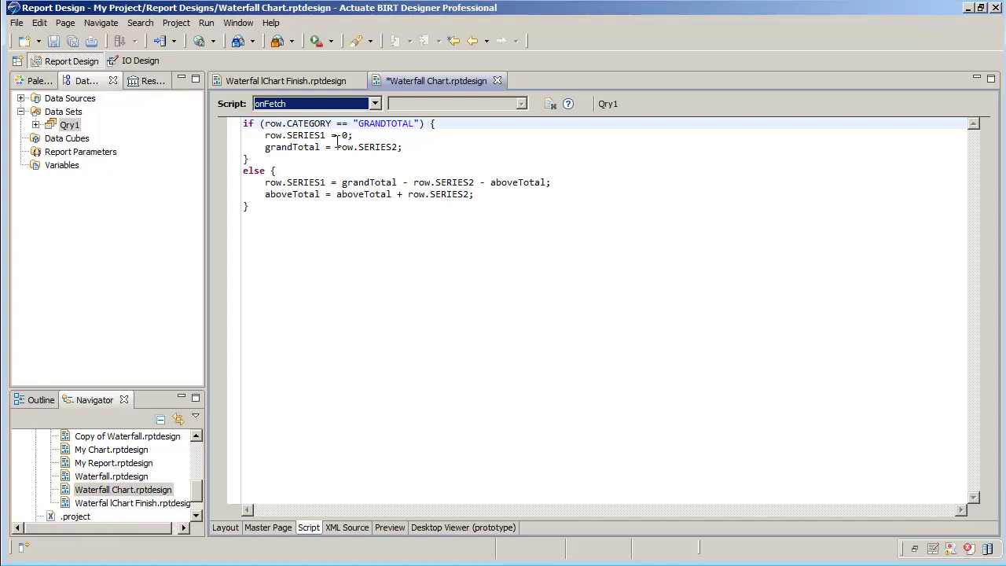
- Place a new stacked Bar chart on the page using the Chart Grid theme
left_click(226, 528)
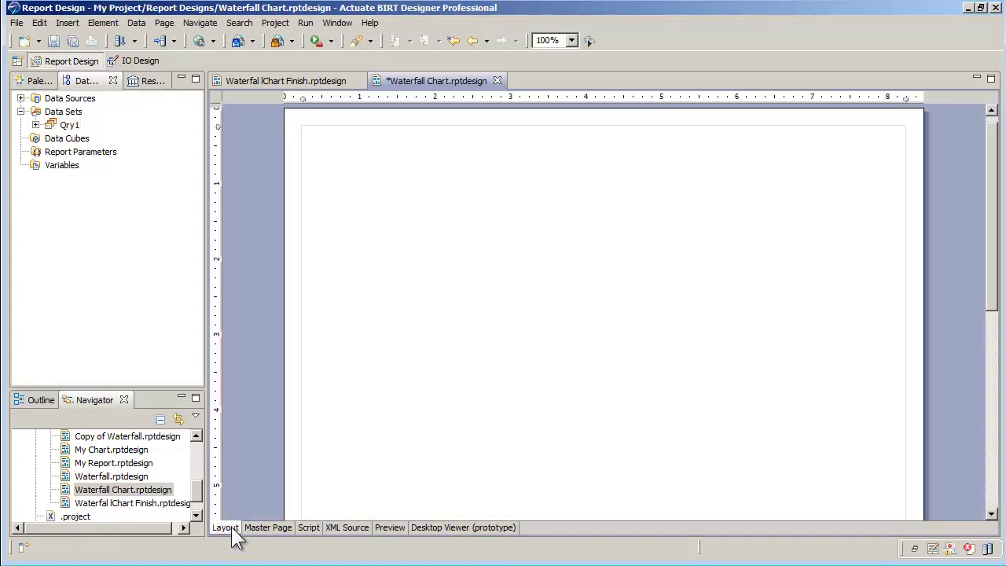
left_click(34, 81)
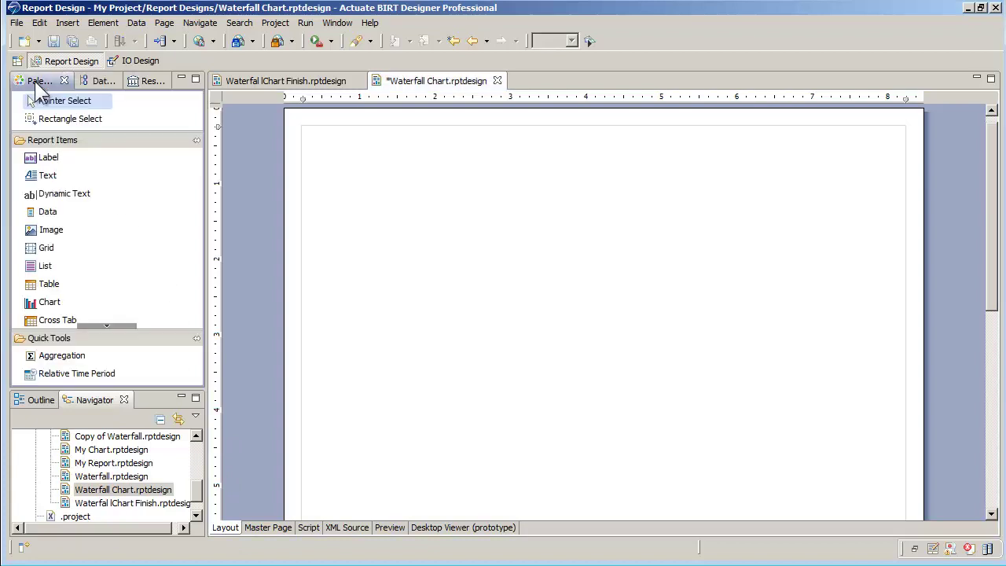
left_click_drag(58, 302, 346, 161)
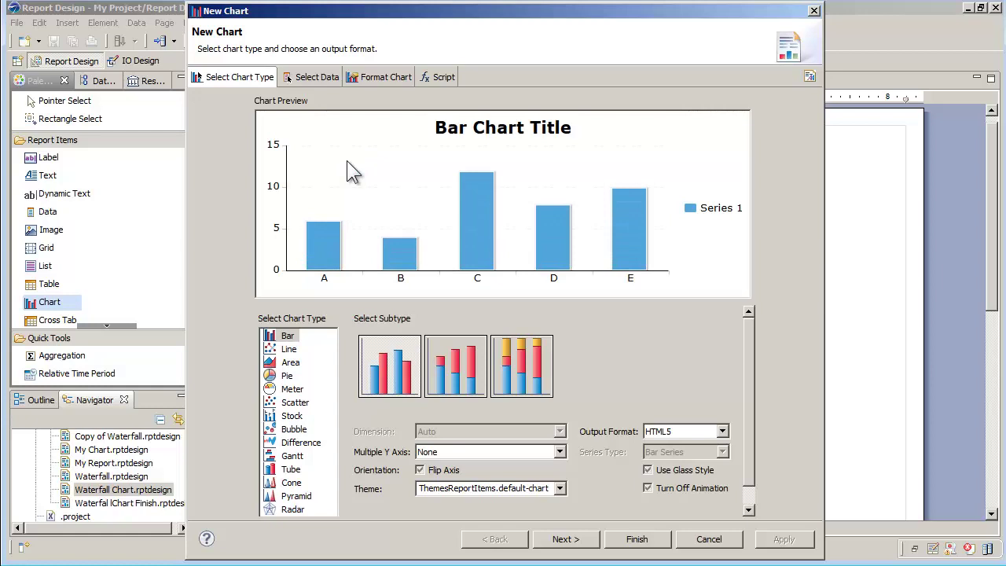
left_click(459, 374)
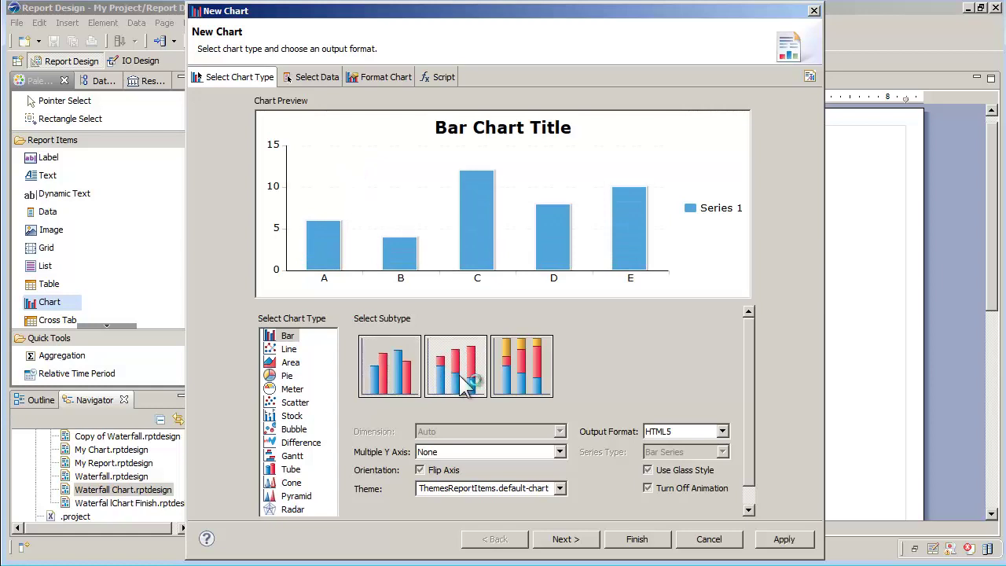
left_click(560, 489)
left_click(545, 524)
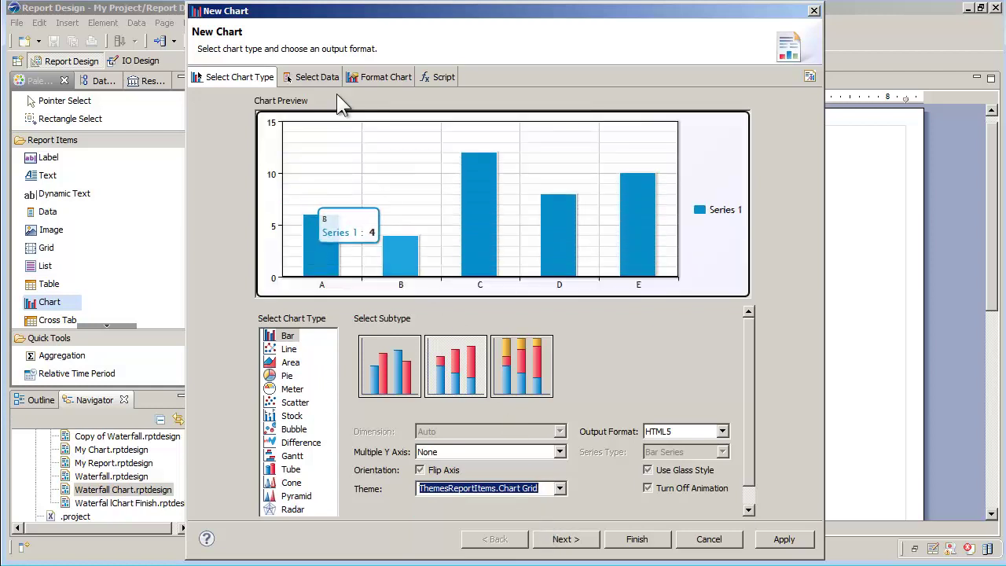
left_click(316, 77)
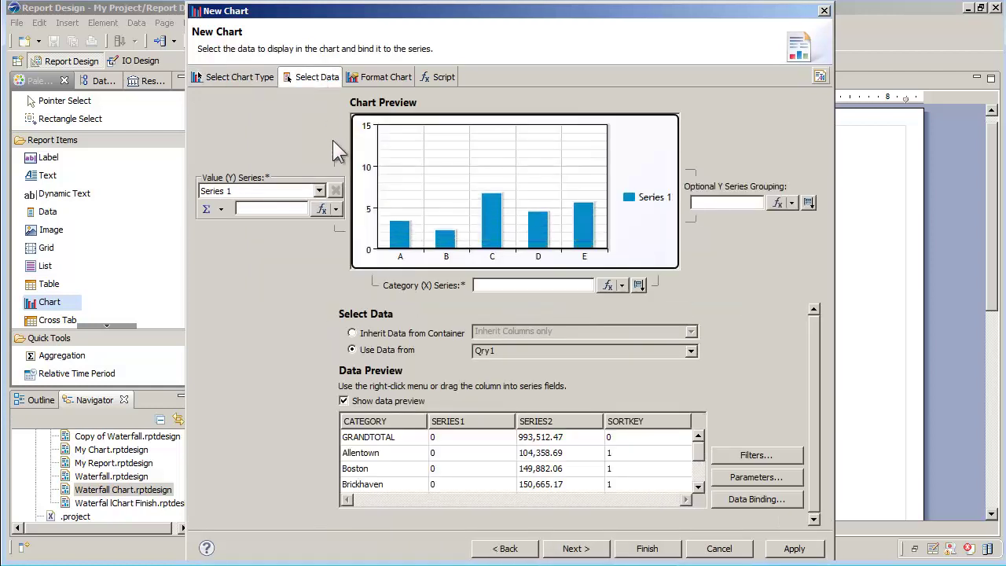
- Bind CATEGORY to the X axis and plot SERIES1 and SERIES2 as two stacked series
left_click_drag(393, 423, 500, 286)
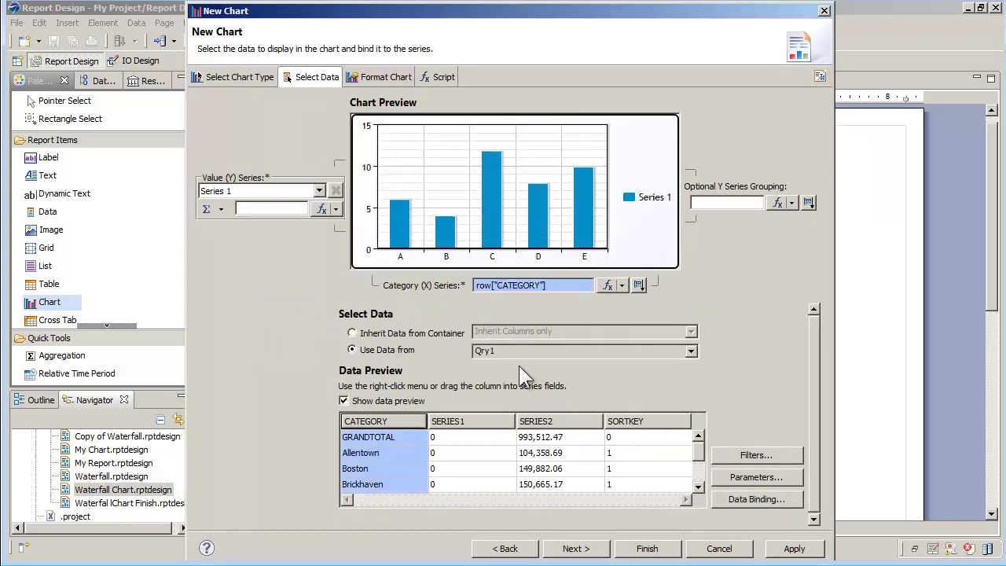
left_click_drag(489, 420, 278, 213)
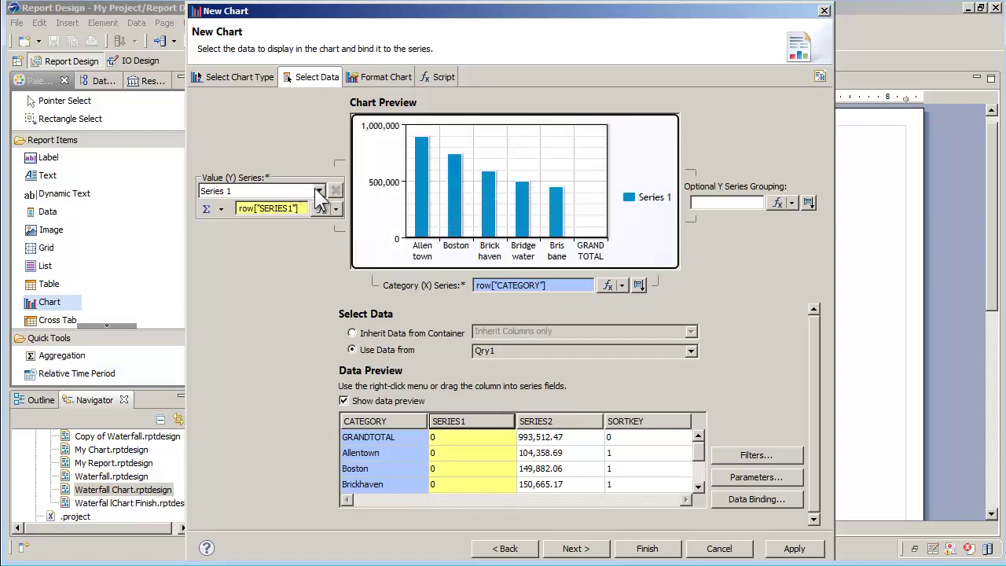
left_click(319, 191)
left_click(313, 215)
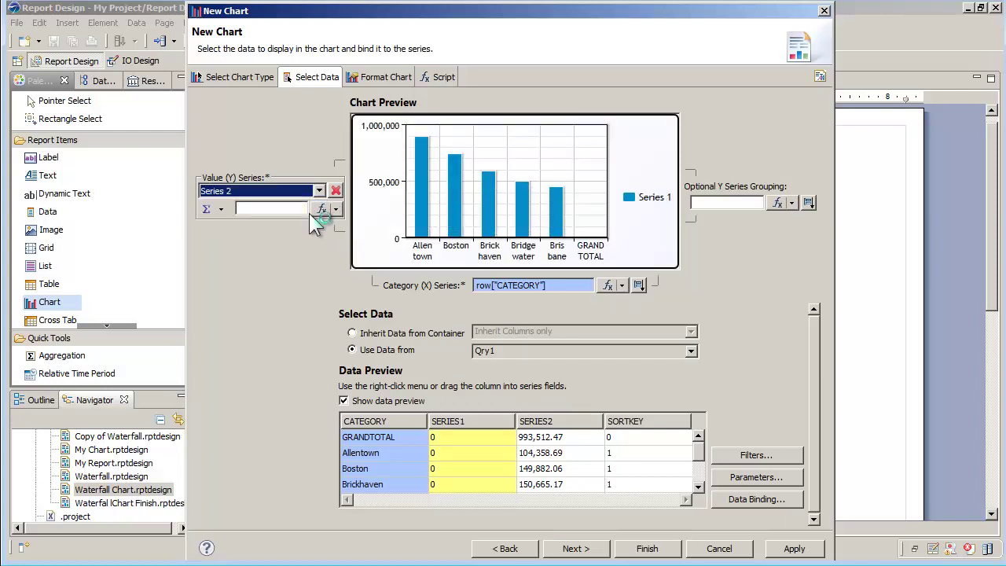
left_click_drag(550, 421, 267, 209)
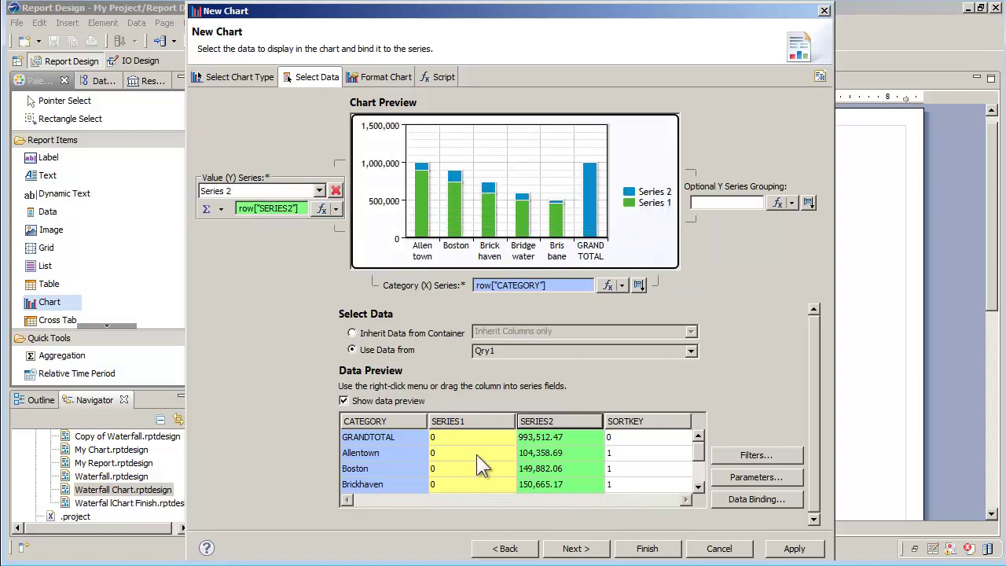
left_click(647, 548)
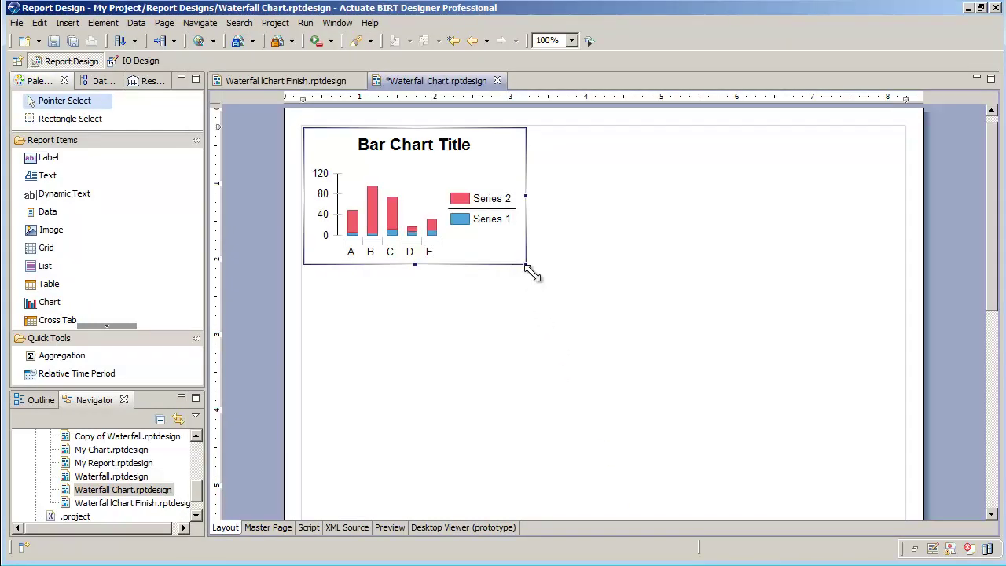
- Widen the chart across the page and check its green and blue stacked bars in Preview
left_click_drag(527, 266, 898, 472)
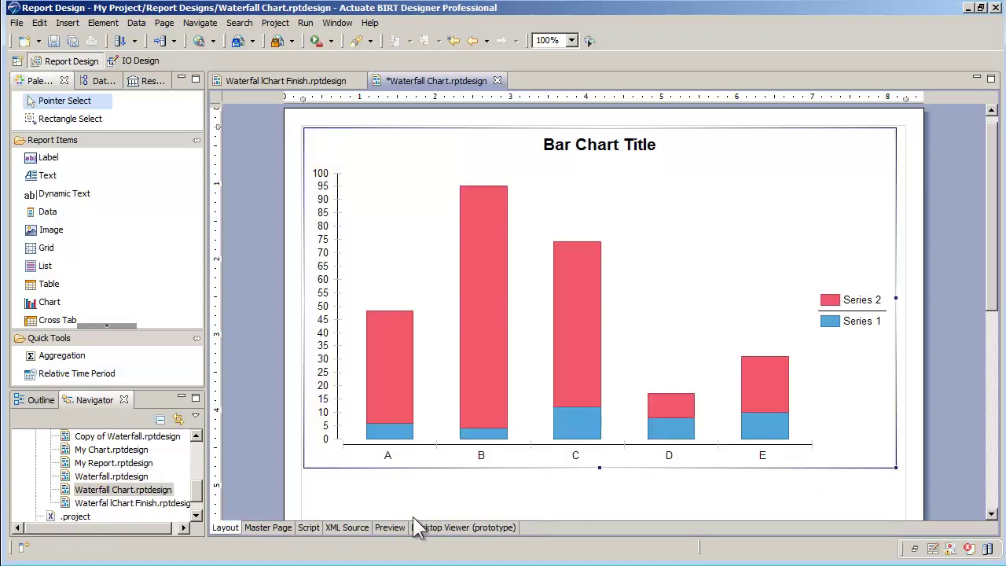
left_click(389, 527)
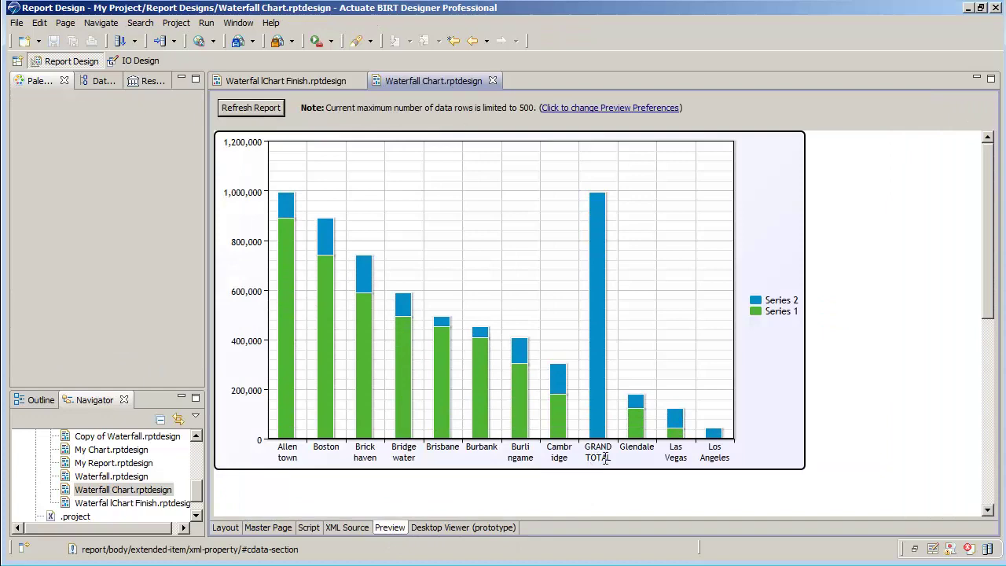
left_click(233, 530)
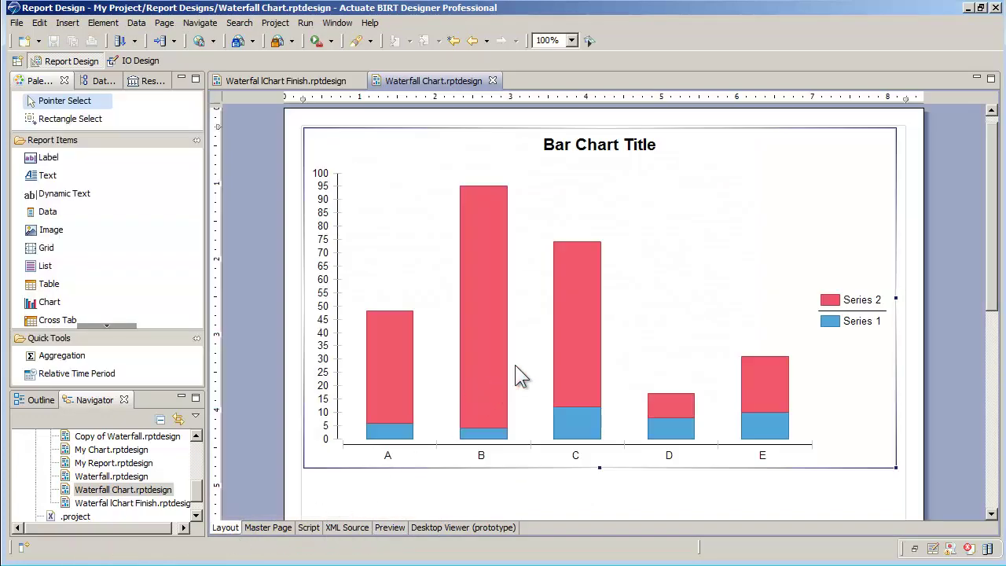
- Turn off category grouping so the GRAND TOTAL bar appears first, verifying in Preview
double_click(515, 365)
left_click(633, 277)
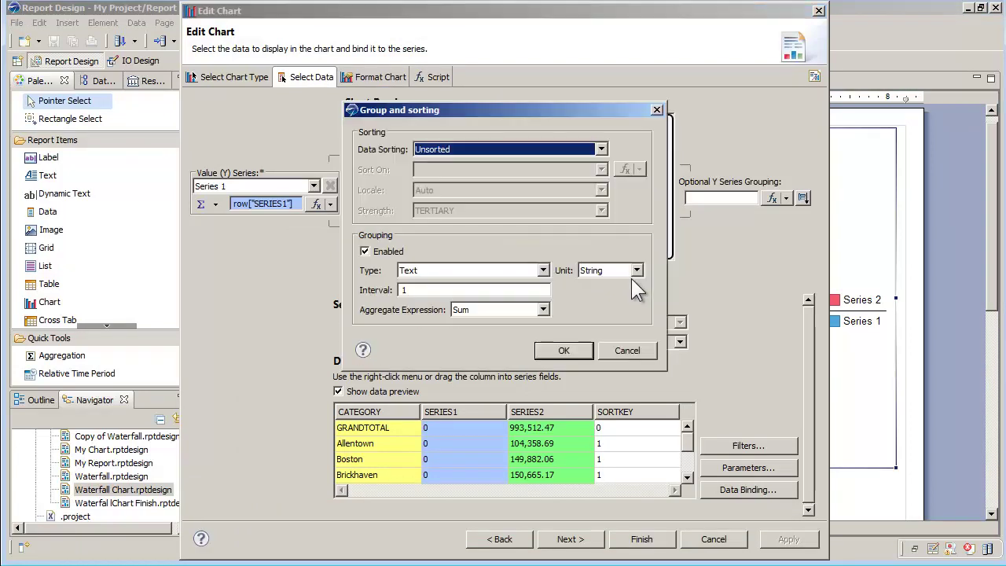
left_click(364, 252)
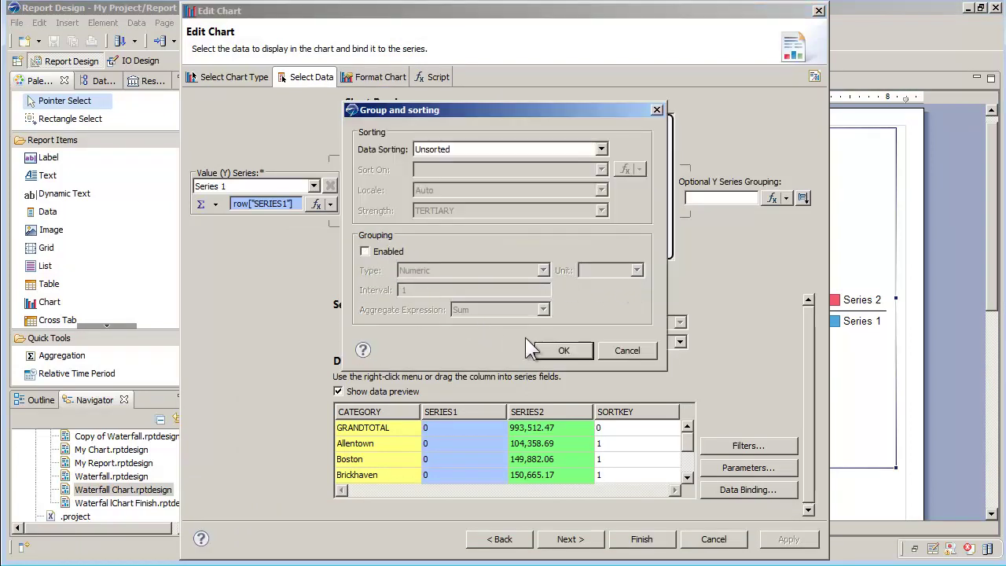
left_click(570, 350)
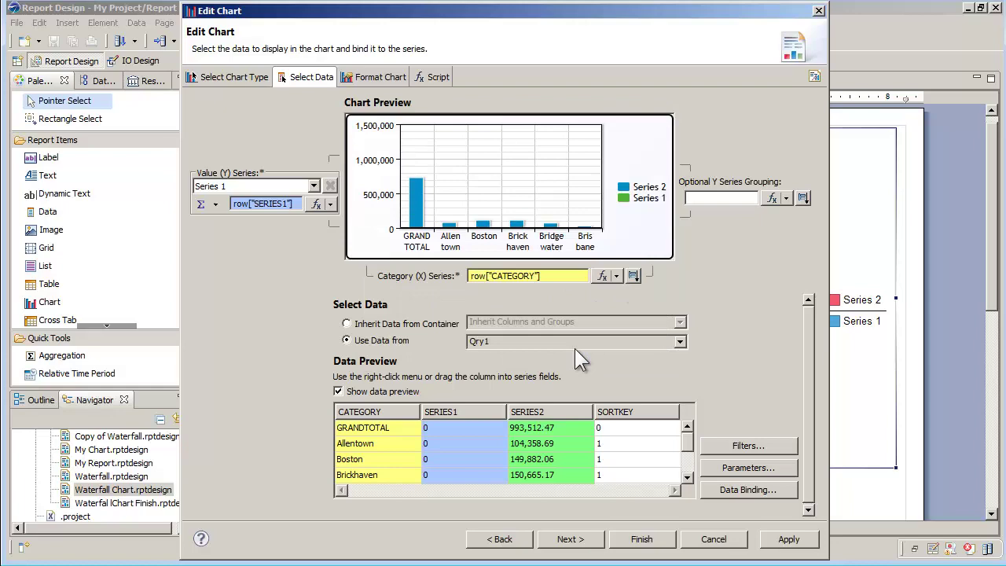
left_click(641, 540)
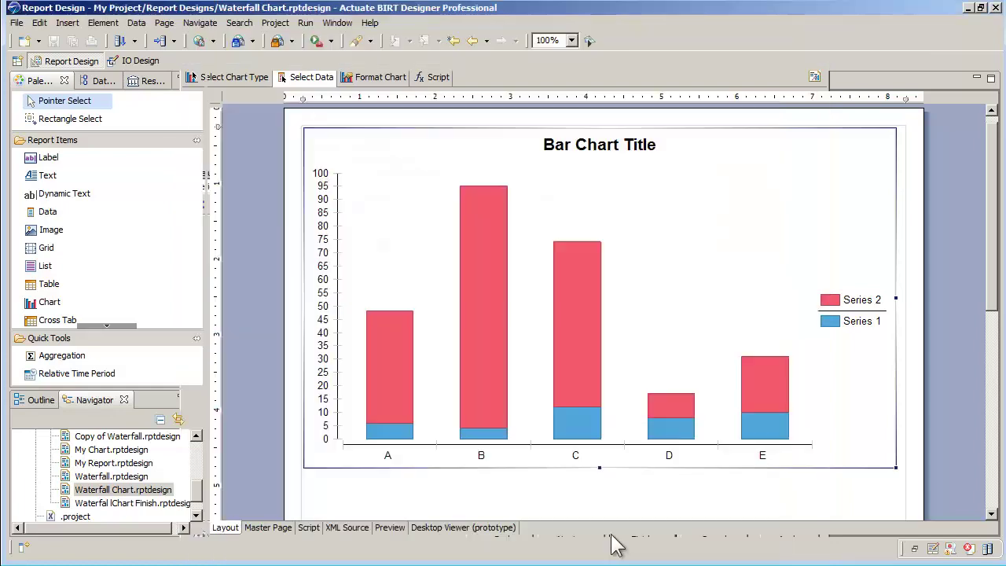
left_click(392, 527)
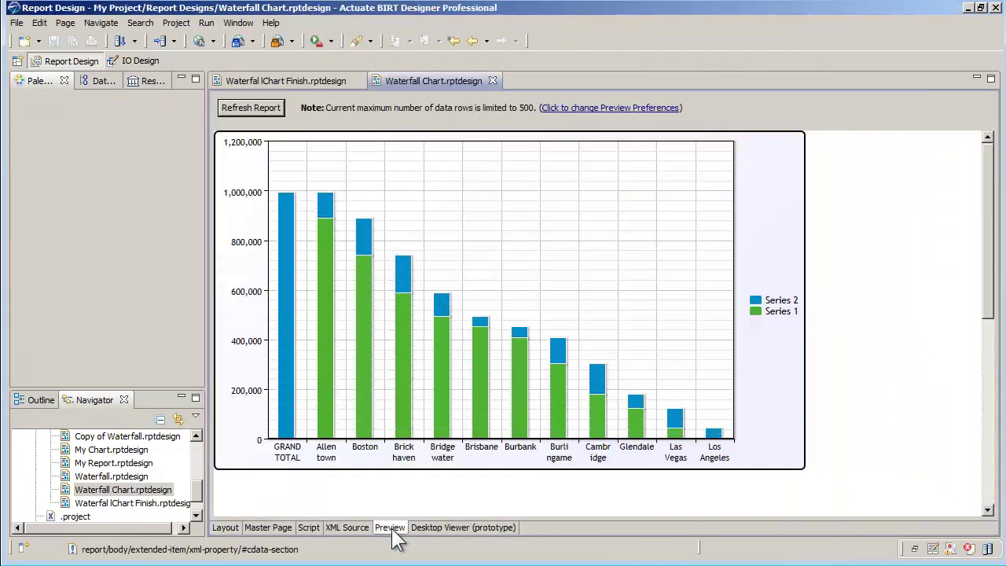
mouse_move(369, 421)
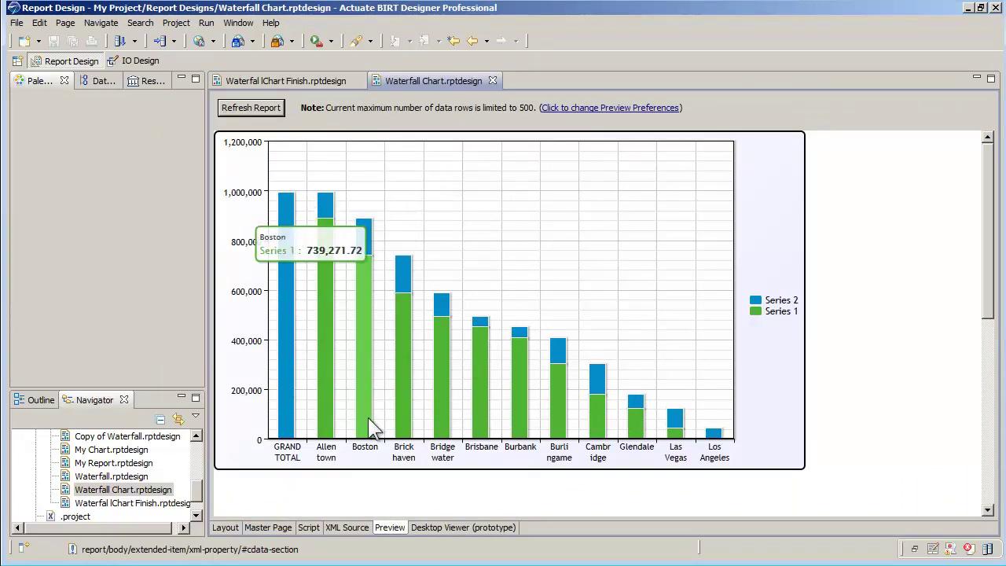
left_click(226, 527)
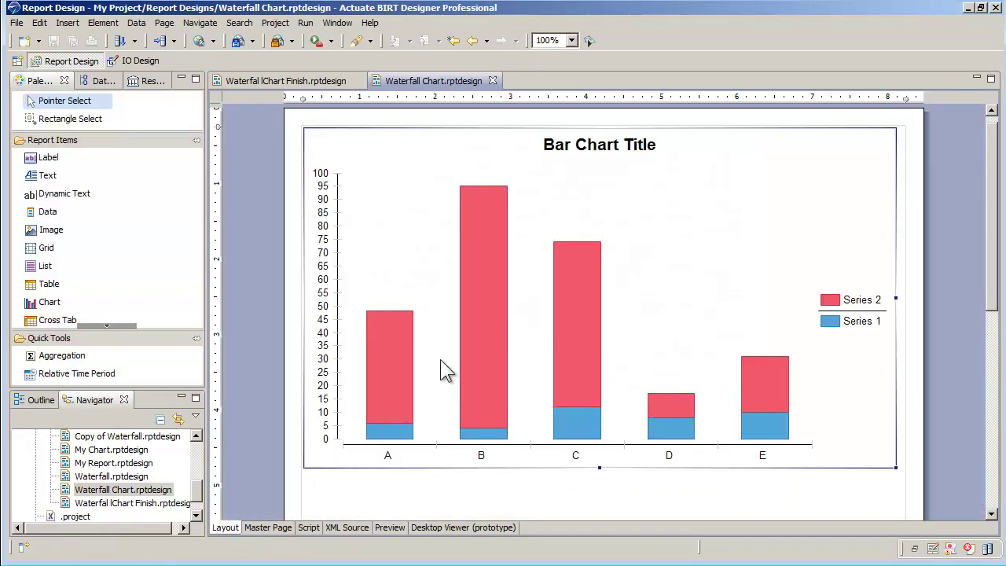
- Replace the automatic series palette so Series 1 bars are white and Series 2 bars red
double_click(440, 360)
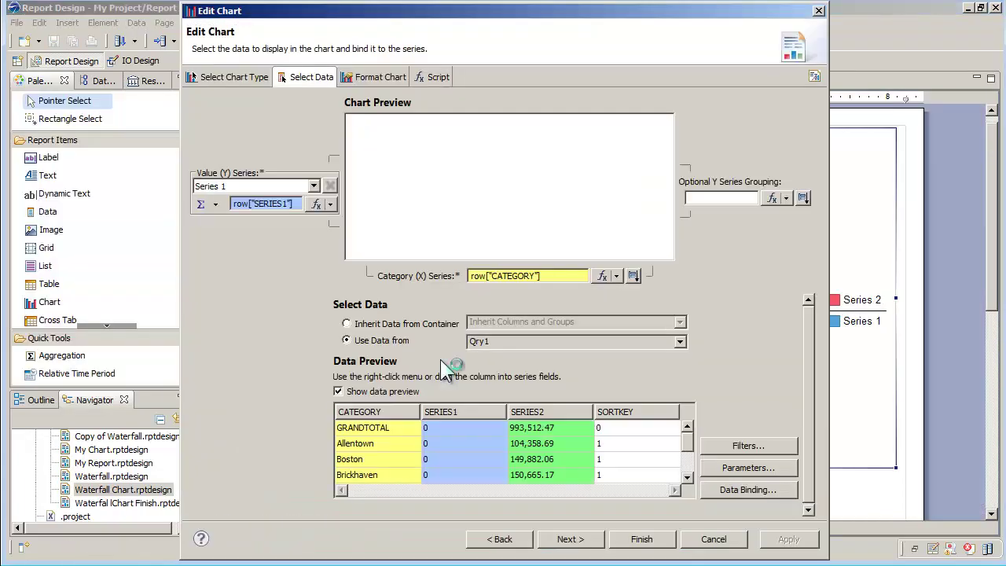
left_click(369, 77)
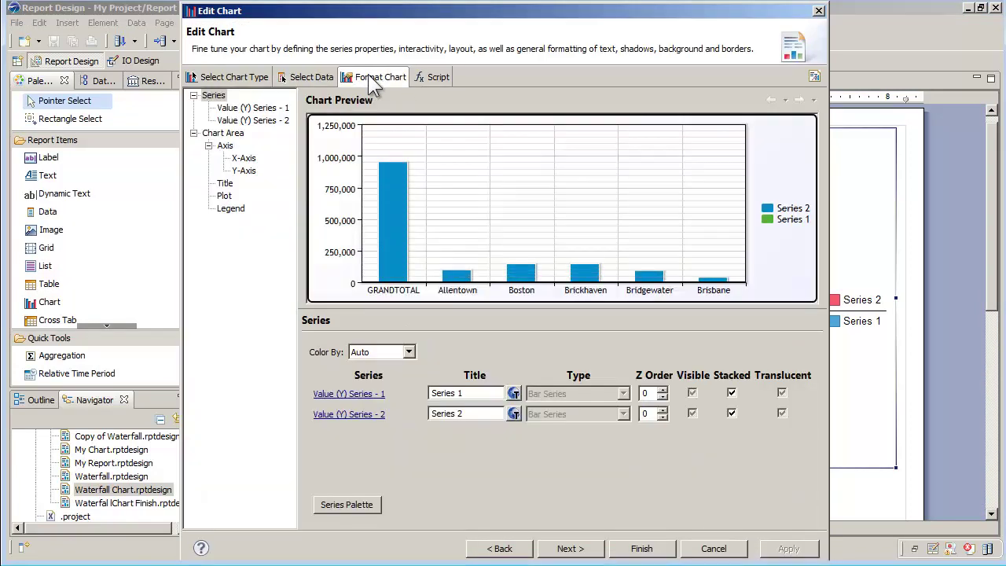
left_click(351, 506)
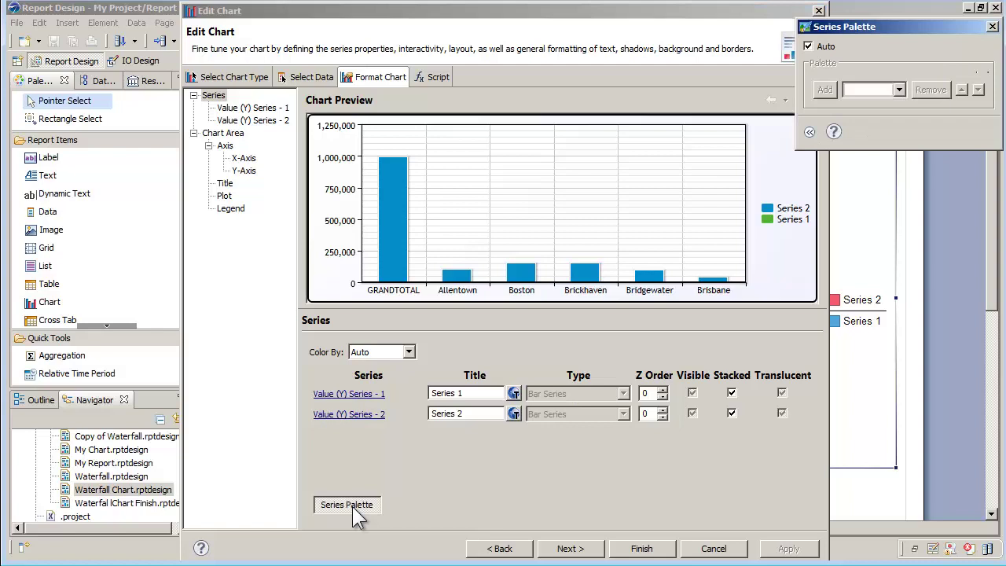
left_click(808, 45)
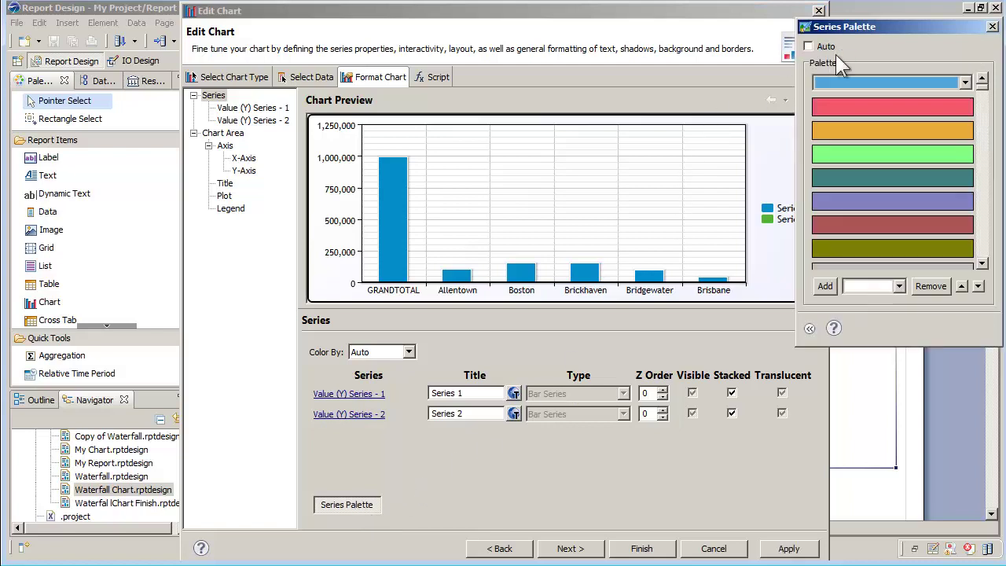
left_click(965, 81)
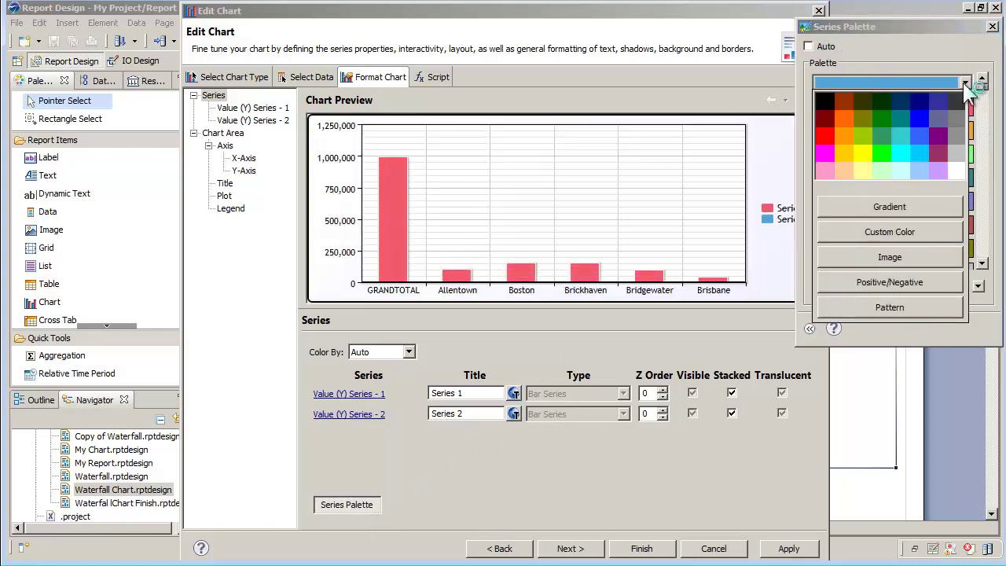
left_click(962, 174)
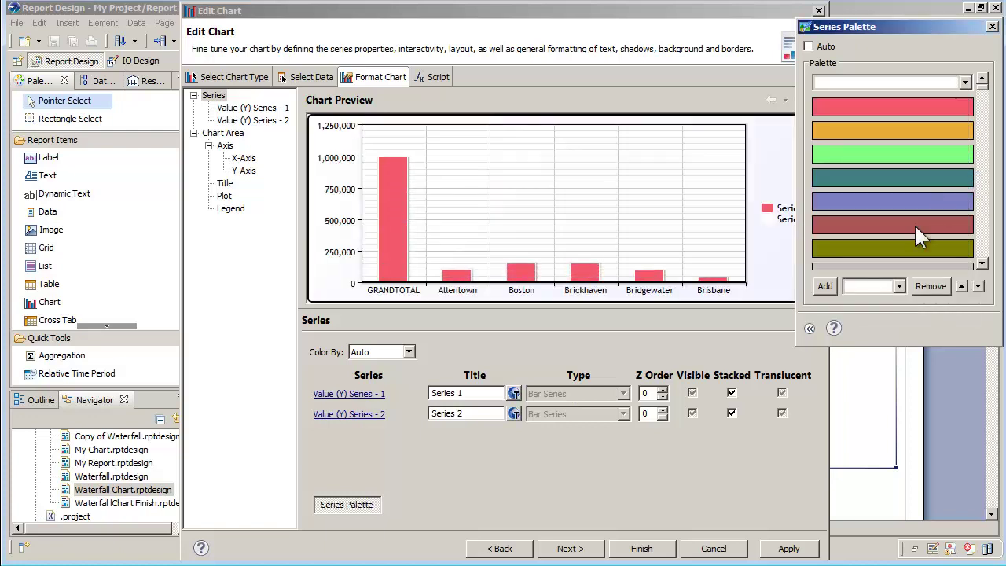
left_click(810, 329)
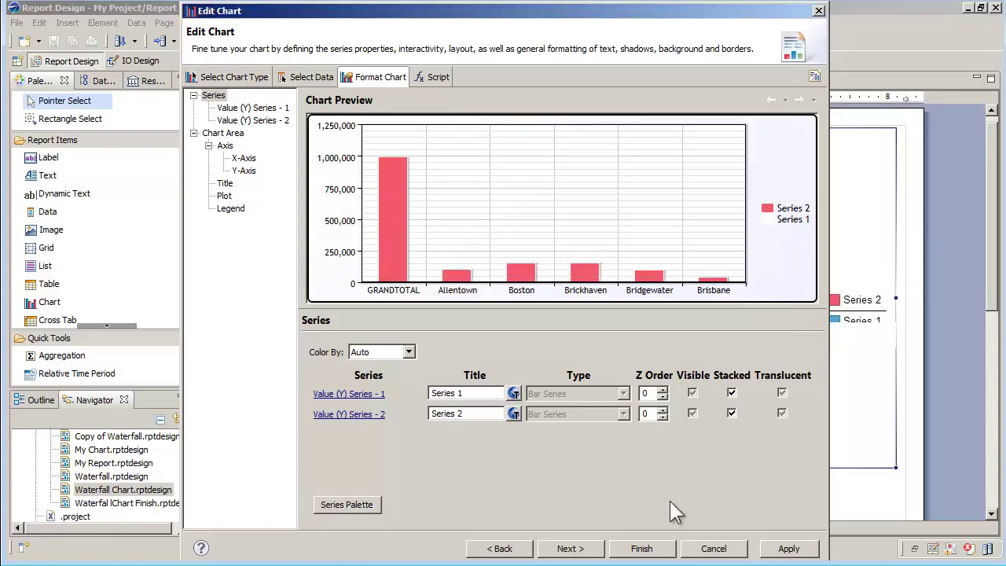
left_click(643, 548)
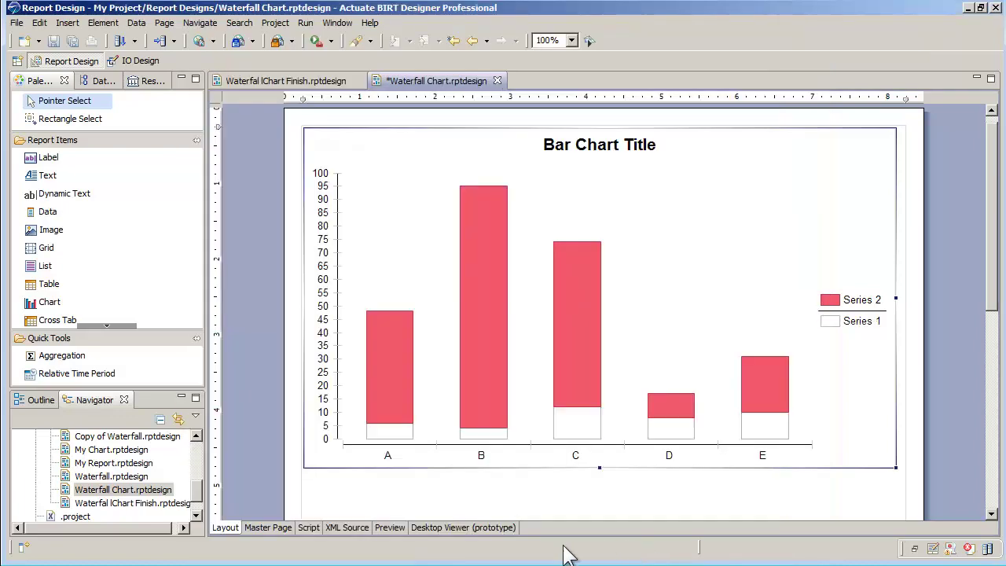
- Preview the waterfall chart, then display the report's XML source
left_click(391, 528)
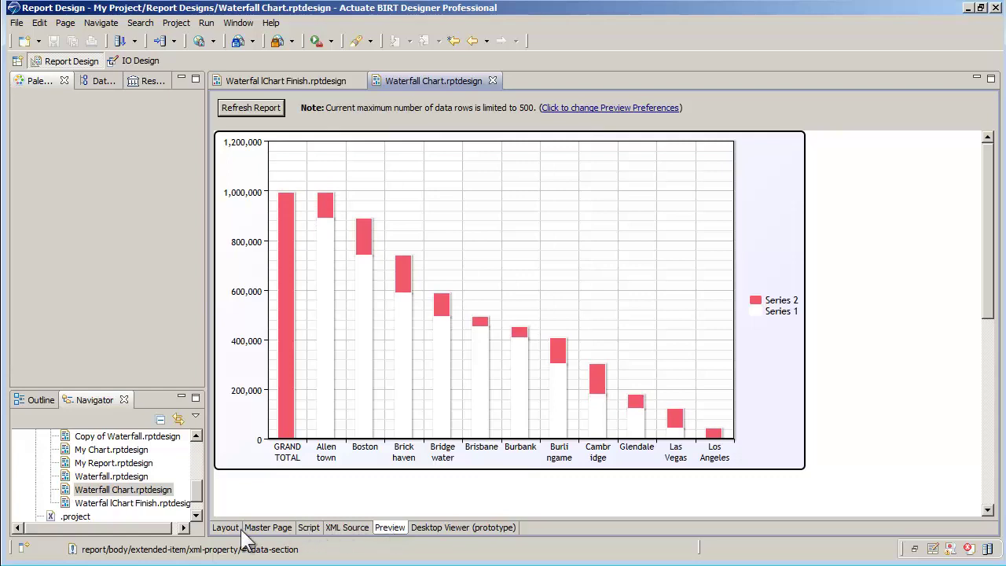
left_click(347, 528)
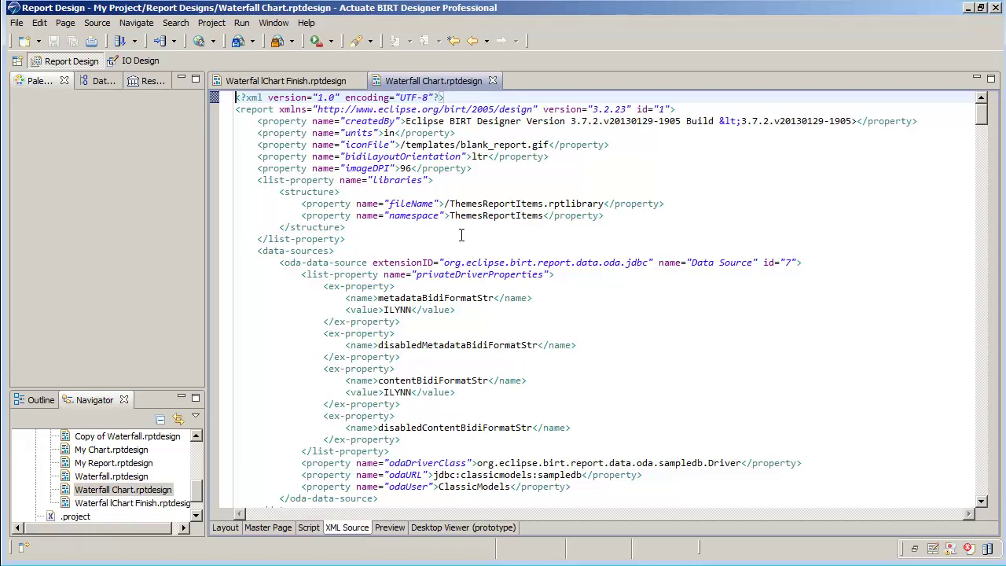
- In the XML, change the first seriesPalette entry to 0,255,255,255 and save the report
key("ctrl+f")
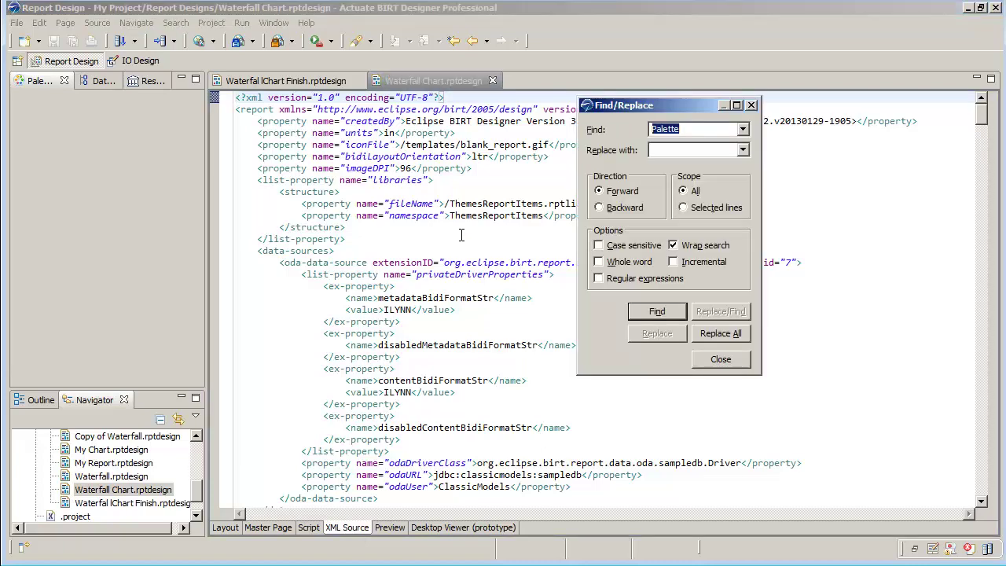
left_click(656, 311)
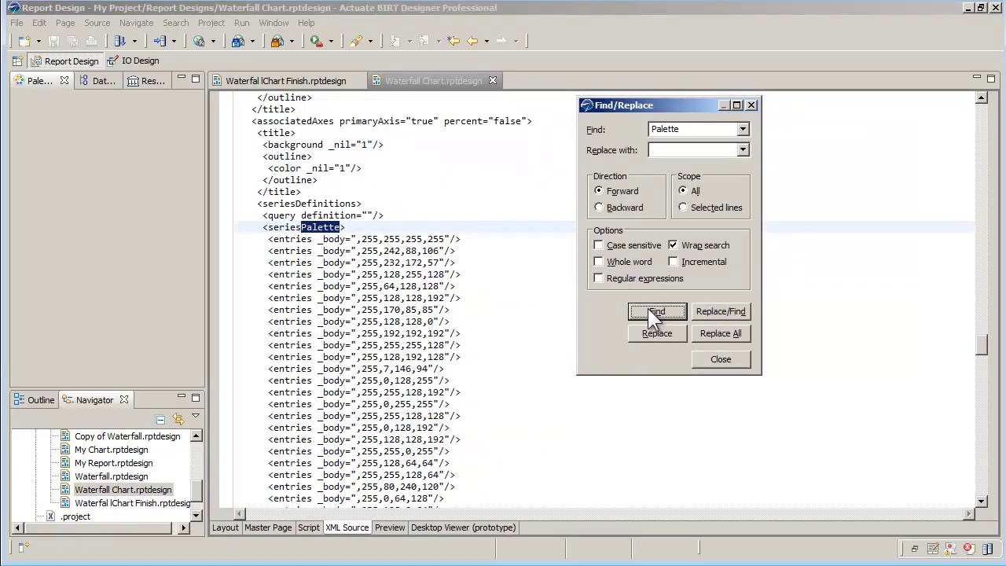
left_click(707, 357)
left_click(379, 238)
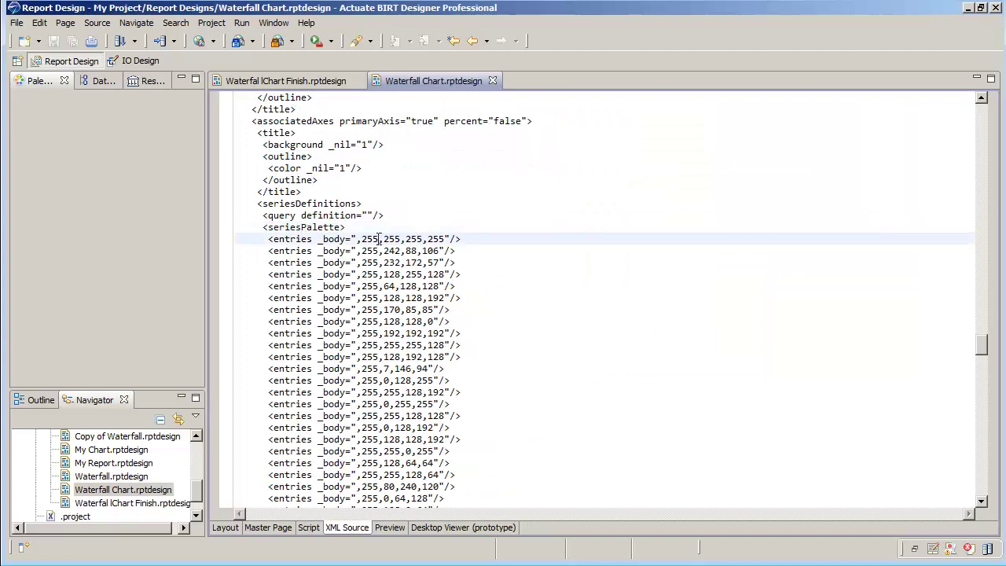
key("BackSpace")
key("BackSpace")
key("BackSpace")
type("0")
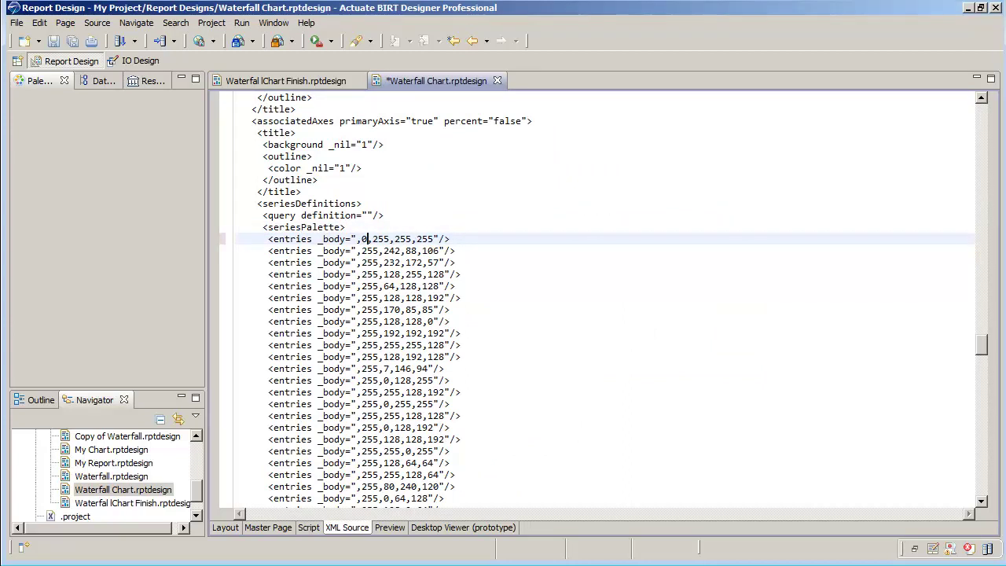
left_click(226, 528)
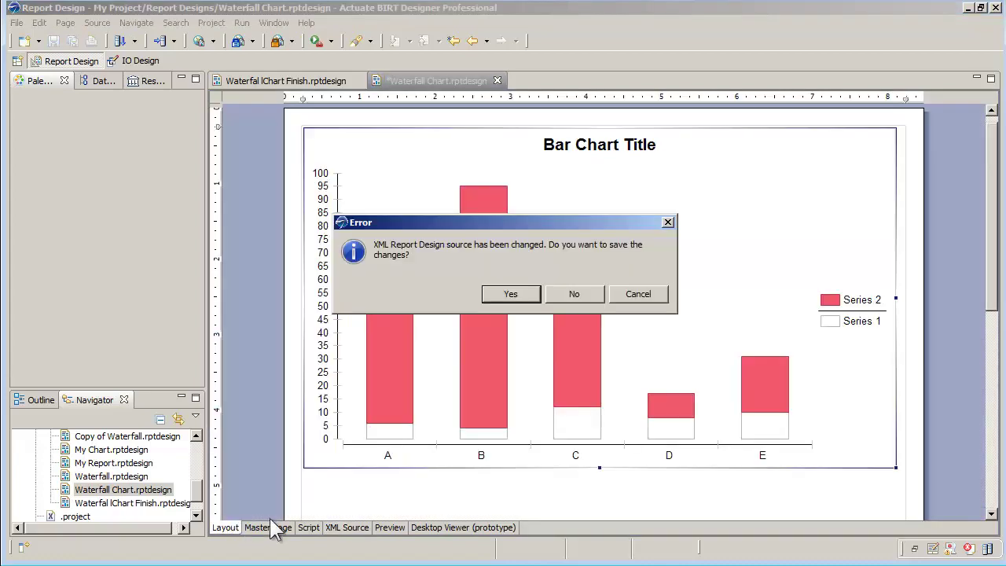
left_click(515, 293)
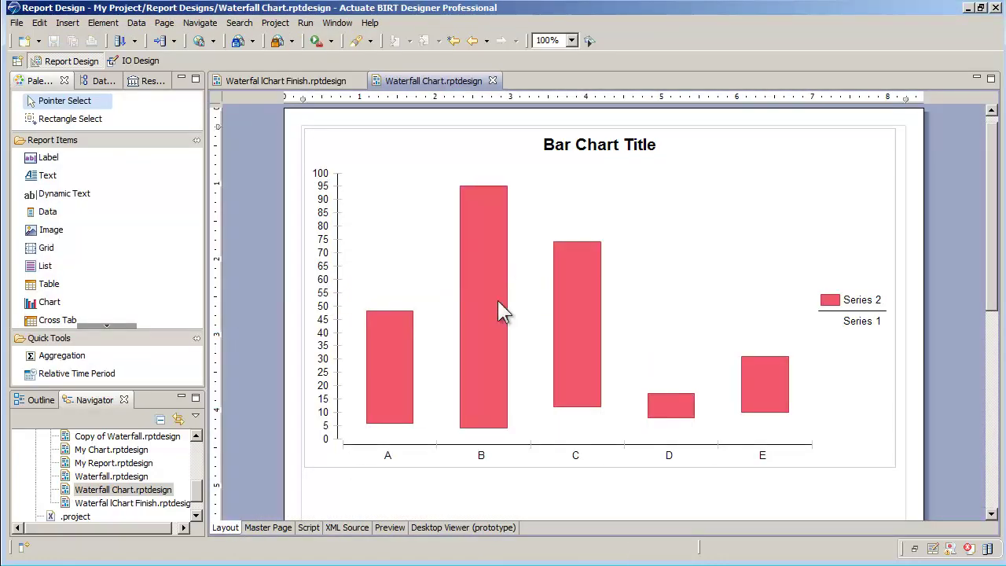
left_click(390, 528)
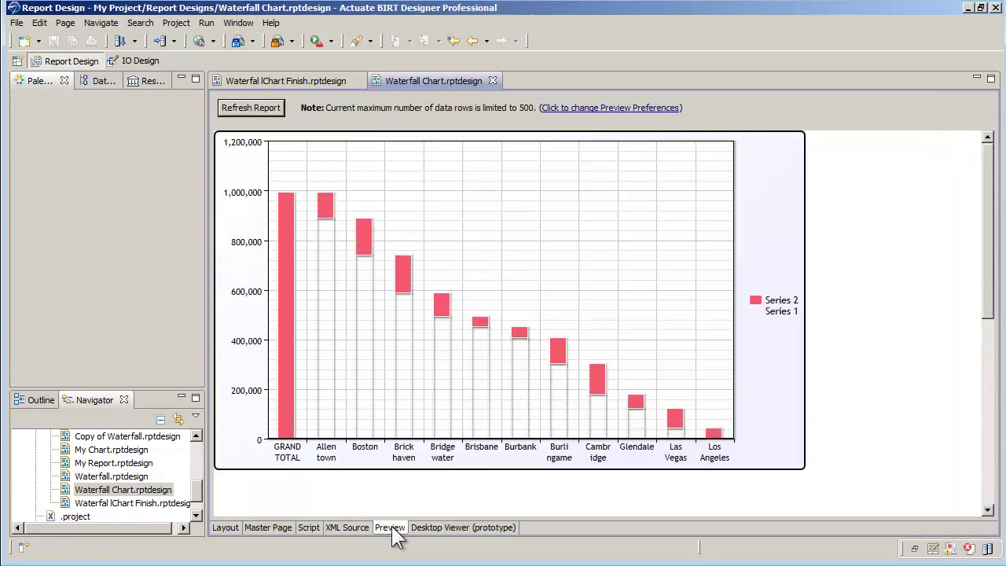
left_click(233, 528)
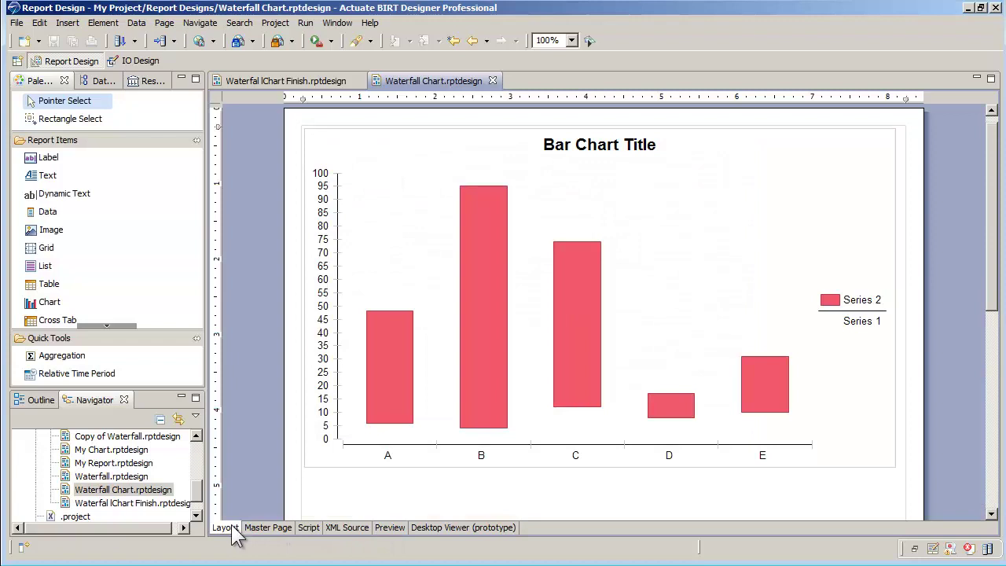
- Add a beforeGeneration client script whose plotOptions block sets series shadow to false
double_click(427, 369)
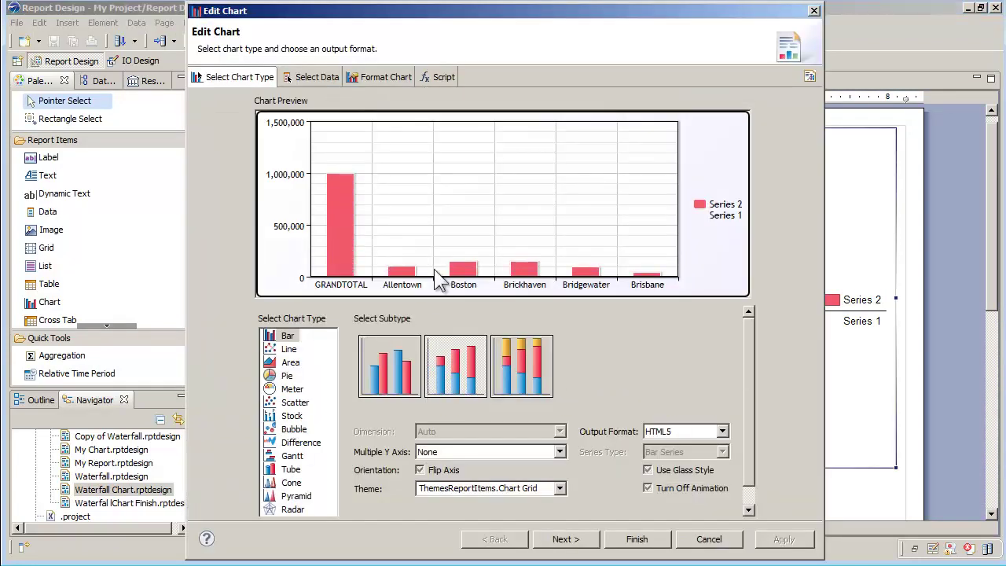
left_click(441, 76)
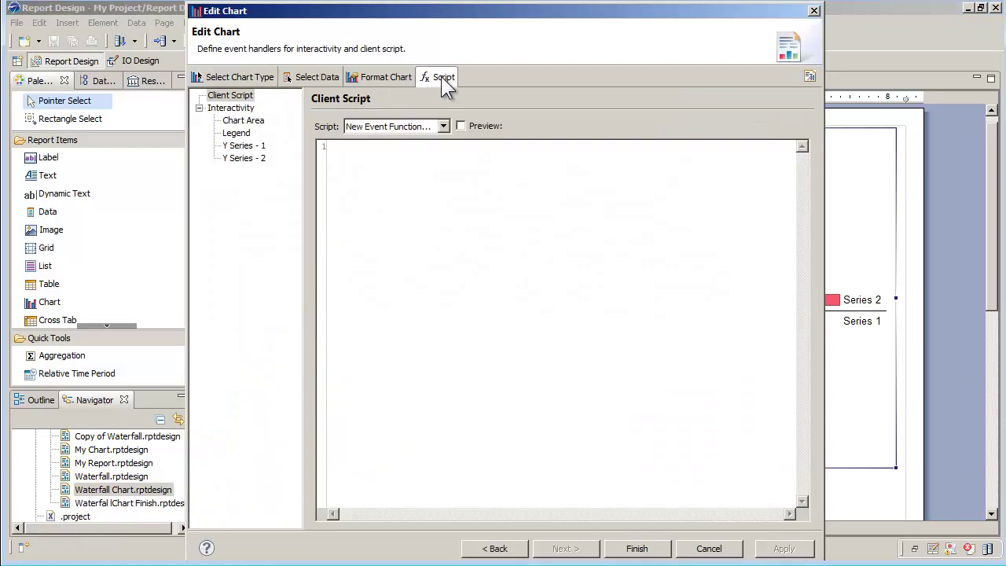
left_click(443, 124)
left_click(412, 152)
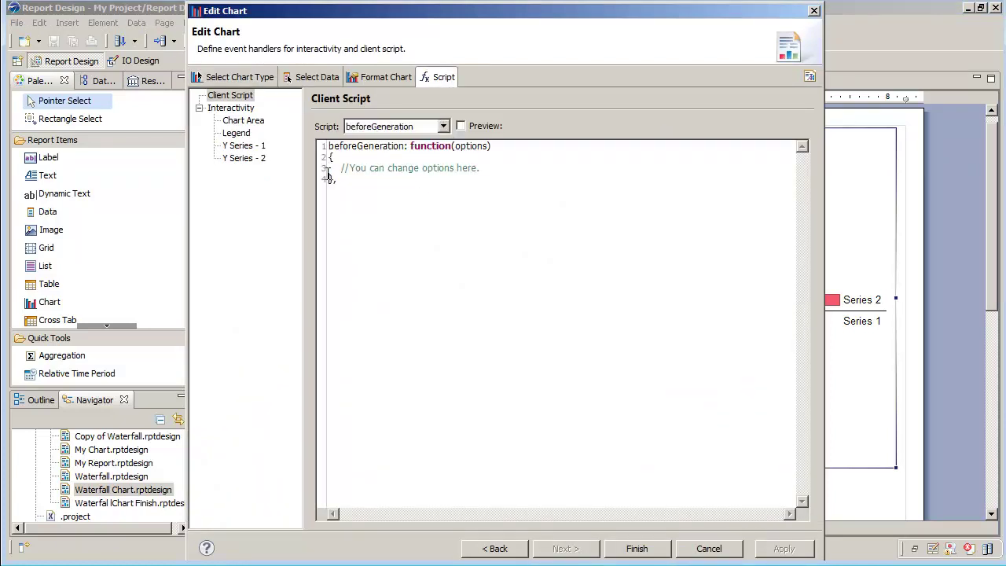
left_click_drag(330, 168, 330, 181)
type("options.plotOptions = { \t\t\t\t\tseries: { \t\t\t\t\t\t\tshadow: false \t\t\t\t\t} \t}")
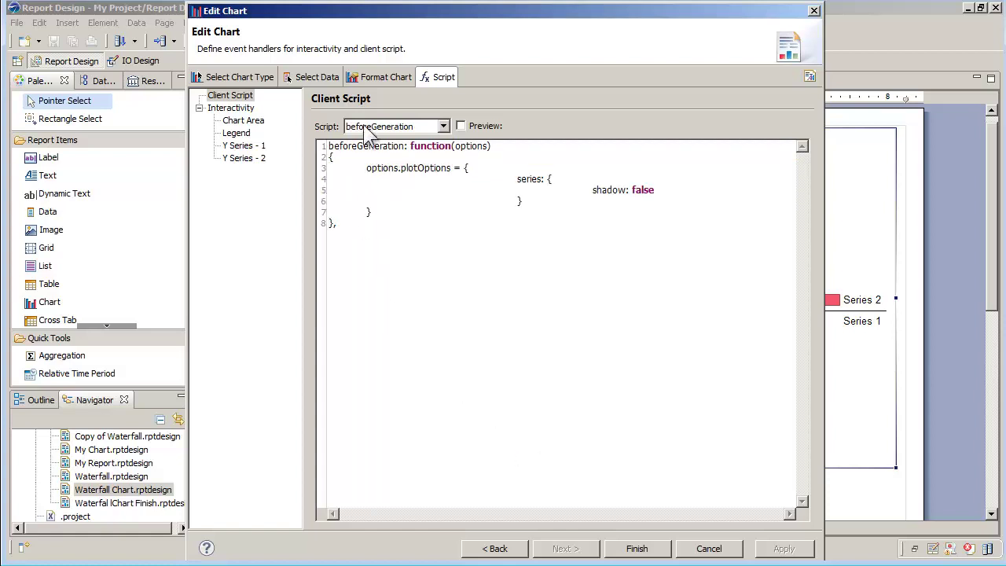
left_click(385, 78)
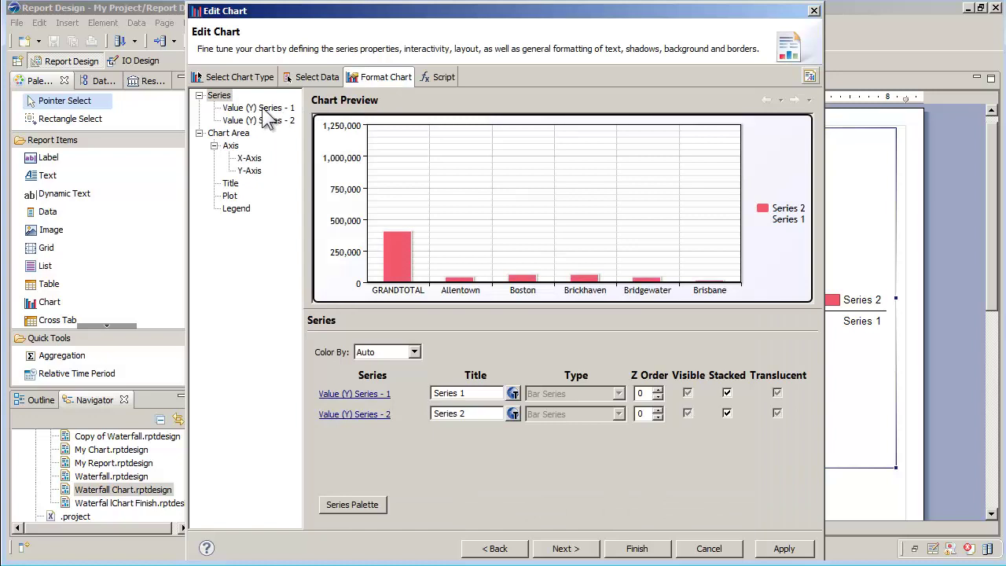
- Set the Series Outline of Value (Y) Series - 1 to Transparent
left_click(260, 108)
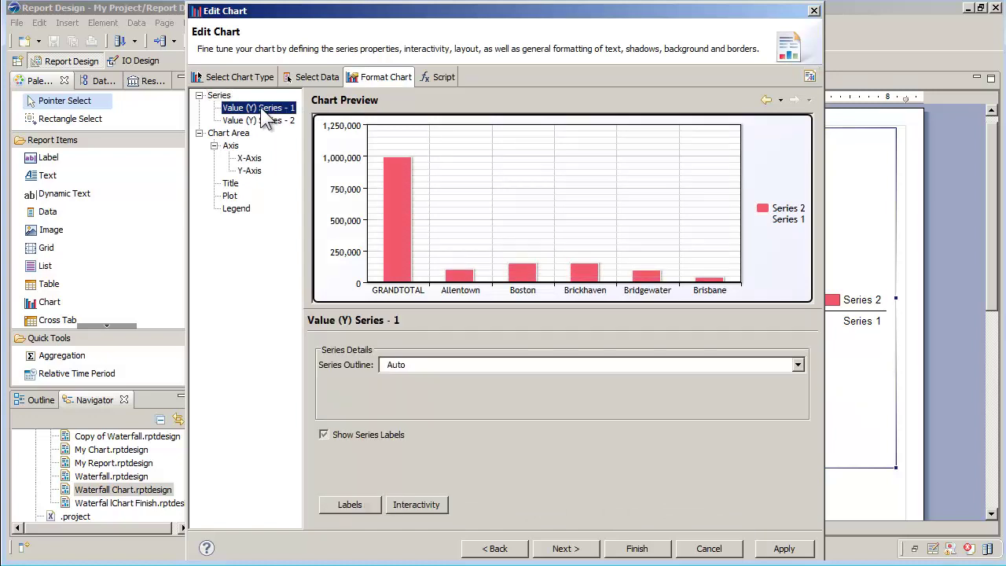
left_click(408, 366)
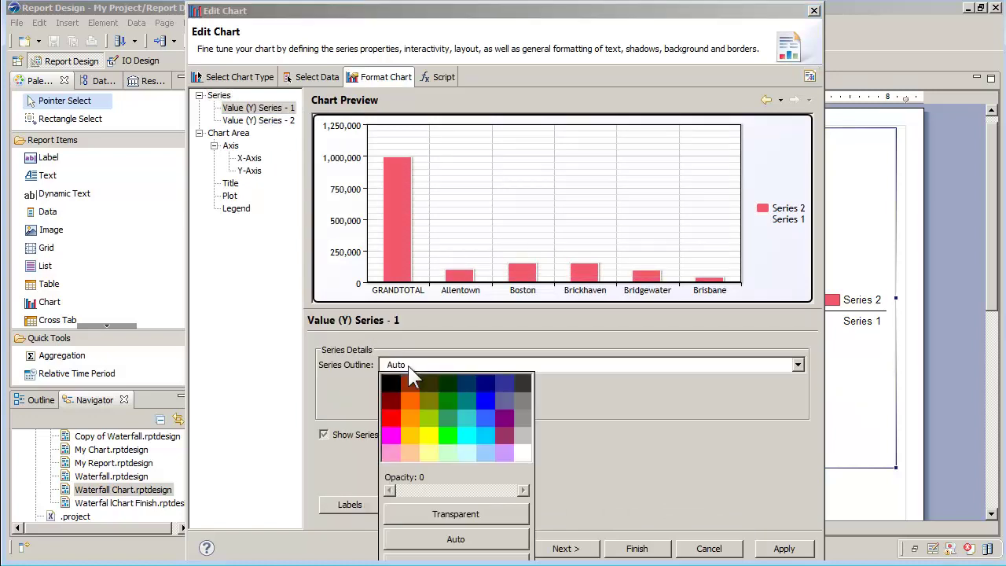
left_click(445, 516)
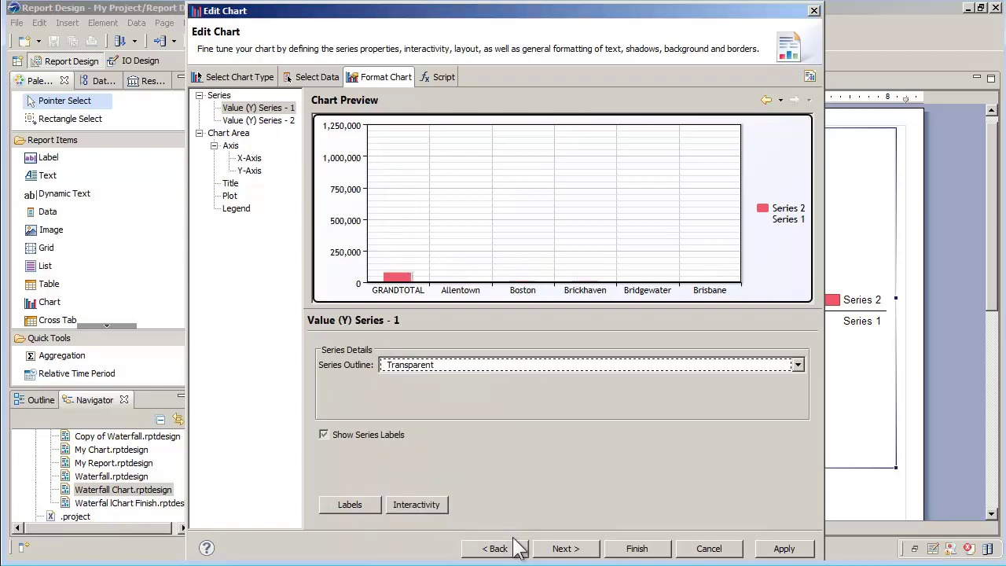
- Apply the outline change, preview the chart without base-bar borders, and return to Layout
left_click(629, 551)
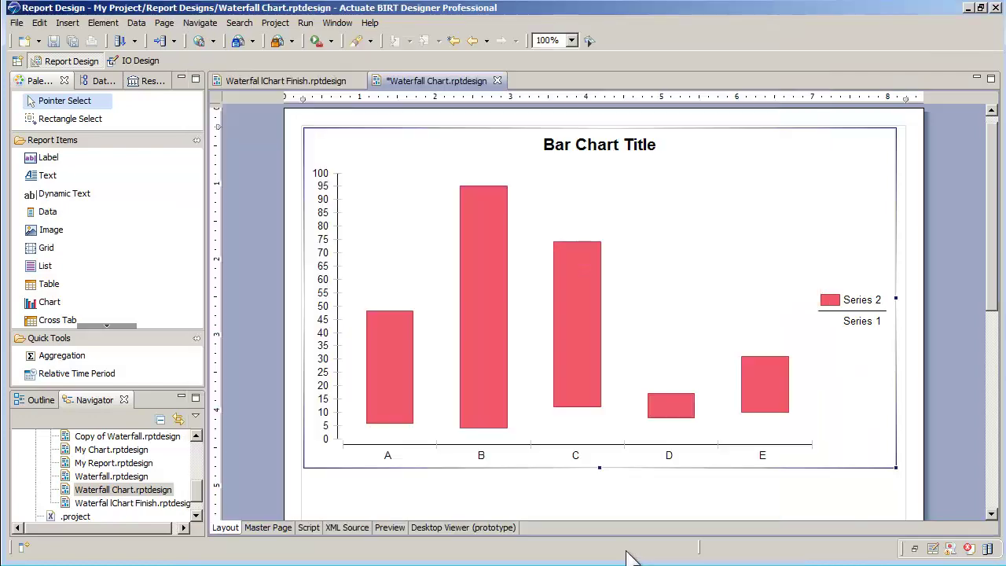
left_click(393, 532)
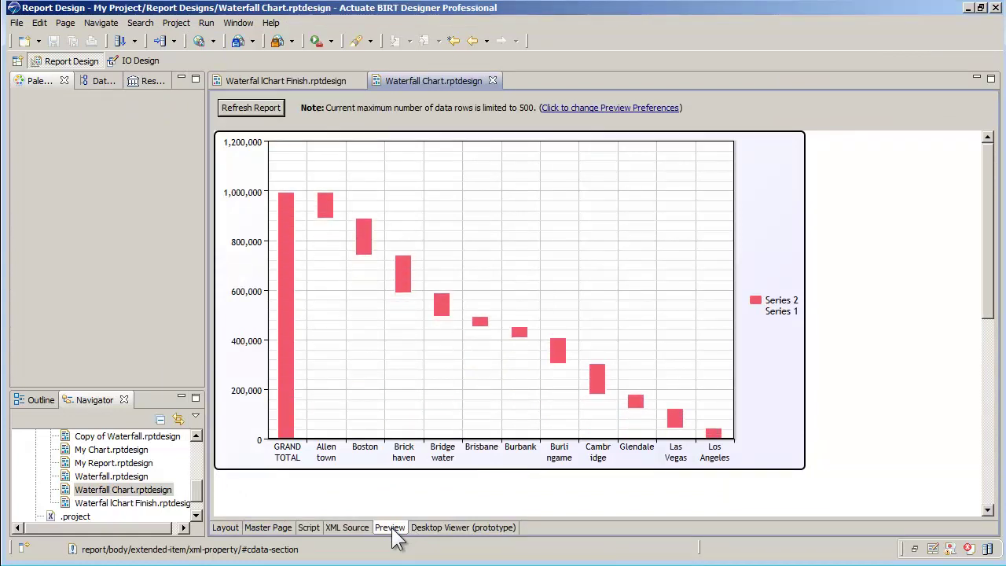
left_click(236, 529)
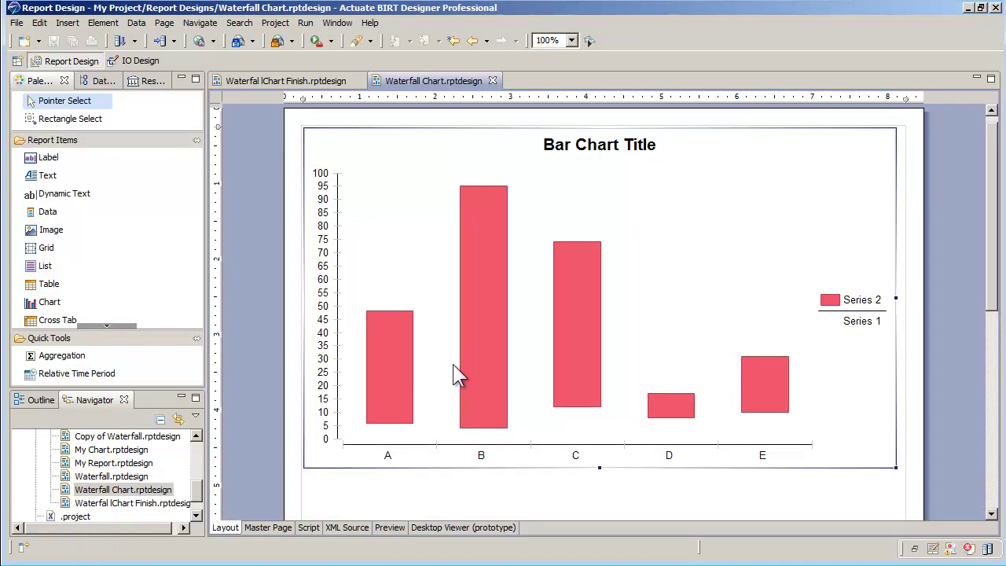
- Hide the chart legend by unchecking Legend Visible in Format Chart, then finish
double_click(454, 368)
left_click(237, 209)
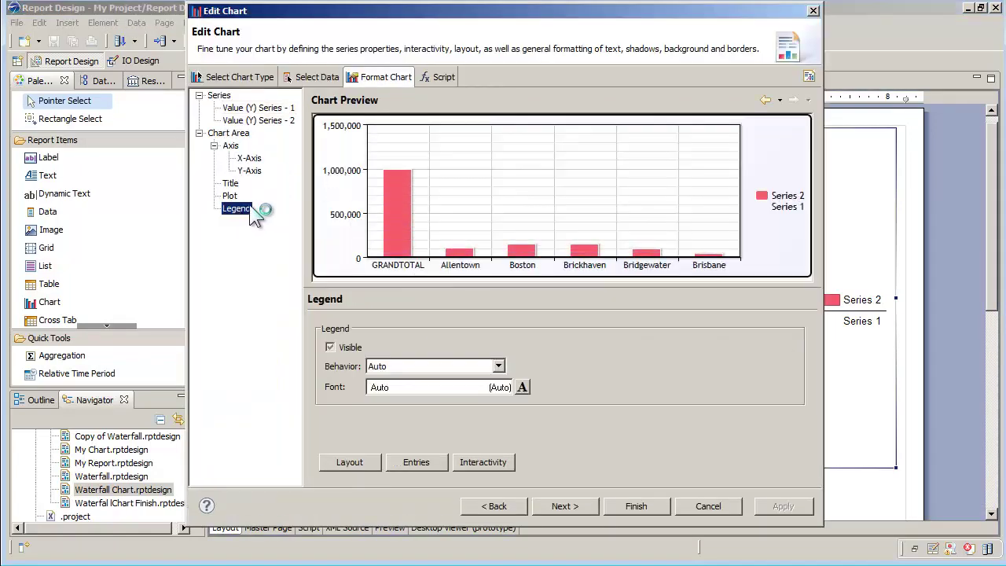
left_click(329, 348)
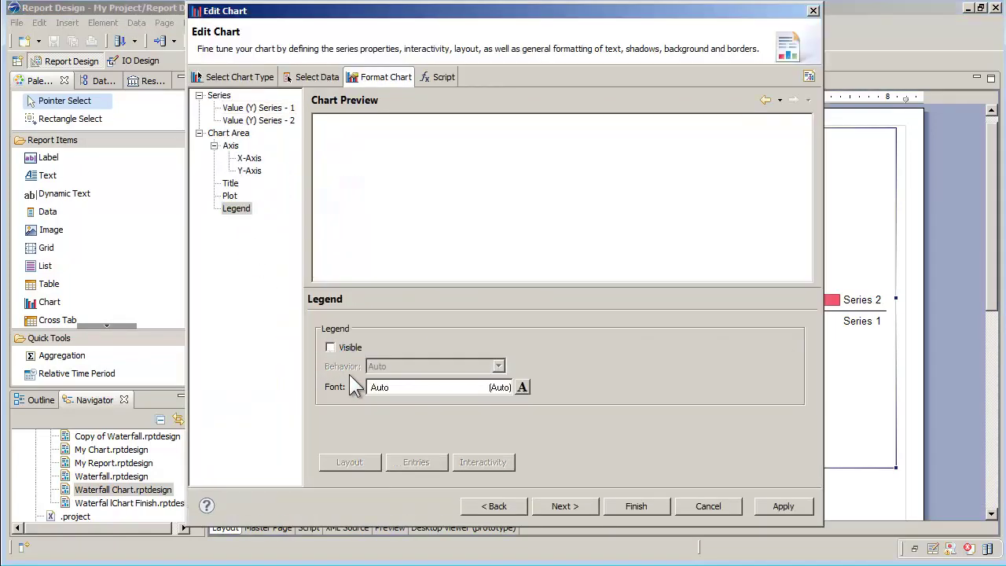
left_click(650, 509)
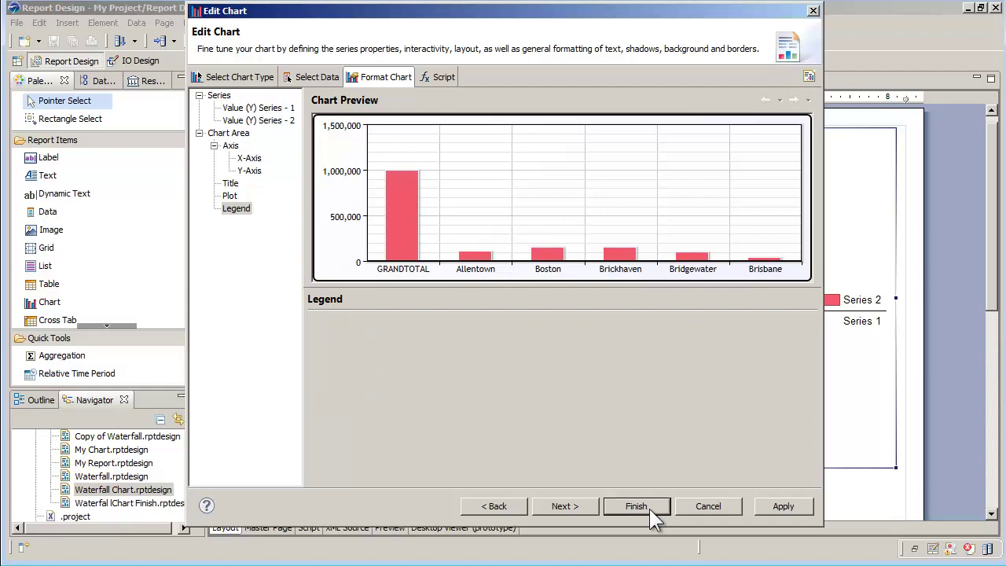
- Preview the finished waterfall: GRAND TOTAL bar and floating red city bars, no legend
left_click(400, 529)
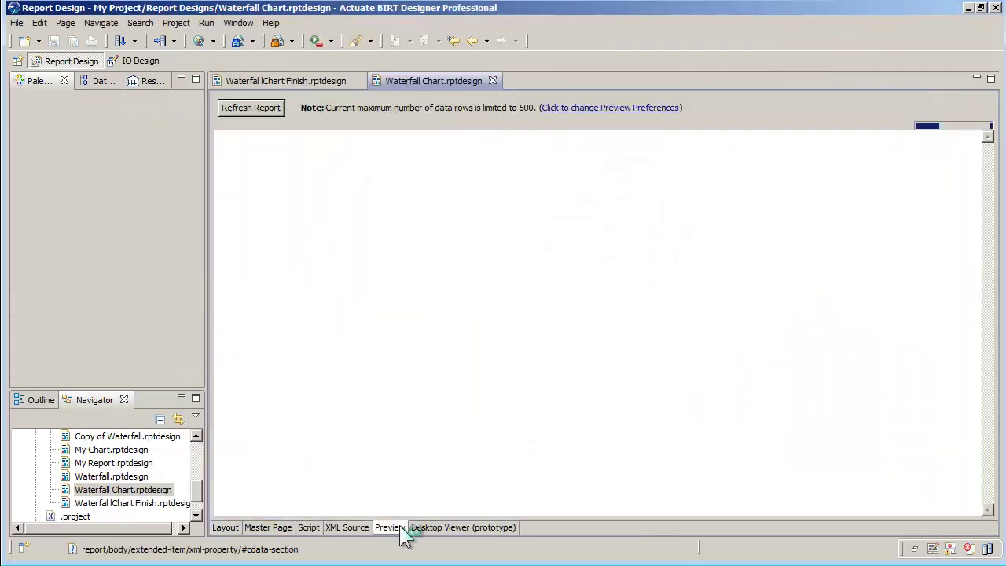